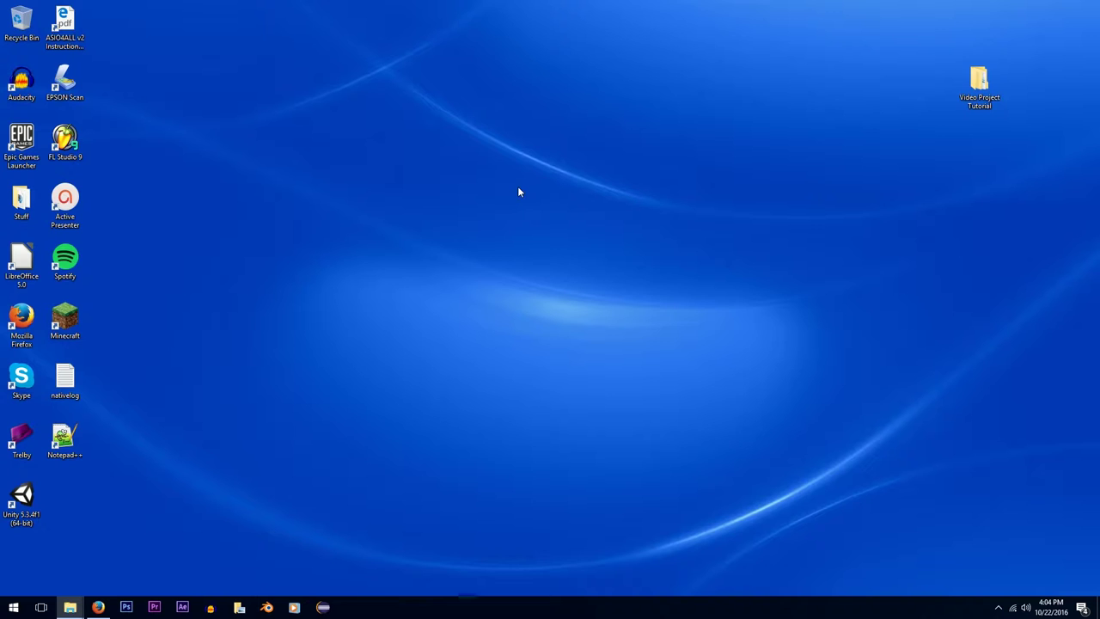
Open TheBedroom.pdf from Video Project Tutorial > Scripts and scroll to its page-2 bedroom scene
{"action": "double_click", "coordinate": [978, 86]}
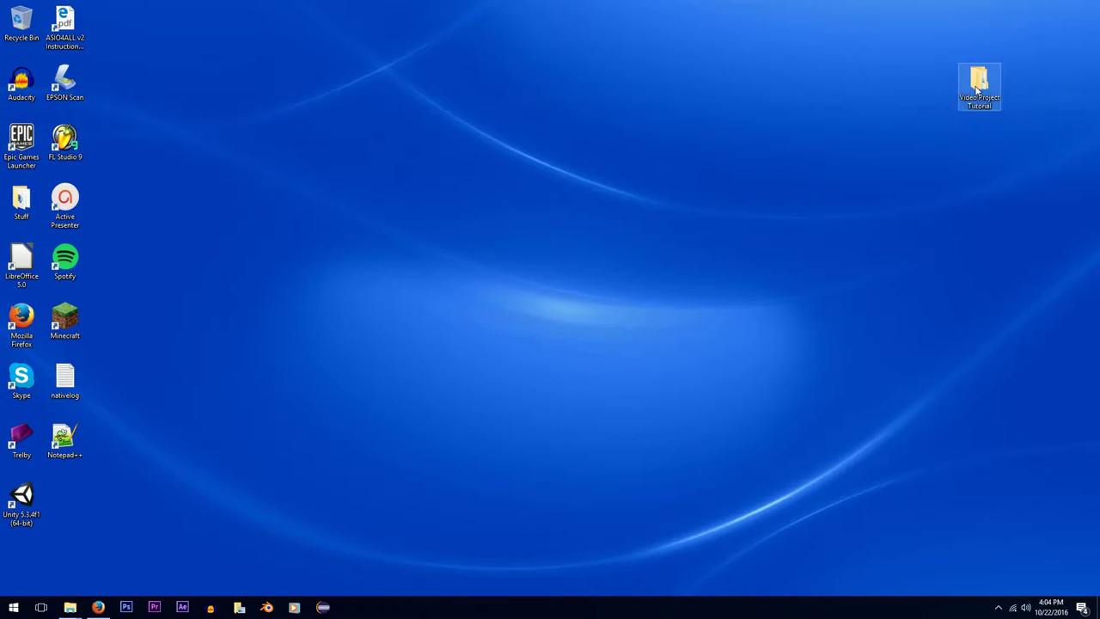
{"action": "double_click", "coordinate": [555, 234]}
{"action": "double_click", "coordinate": [556, 201]}
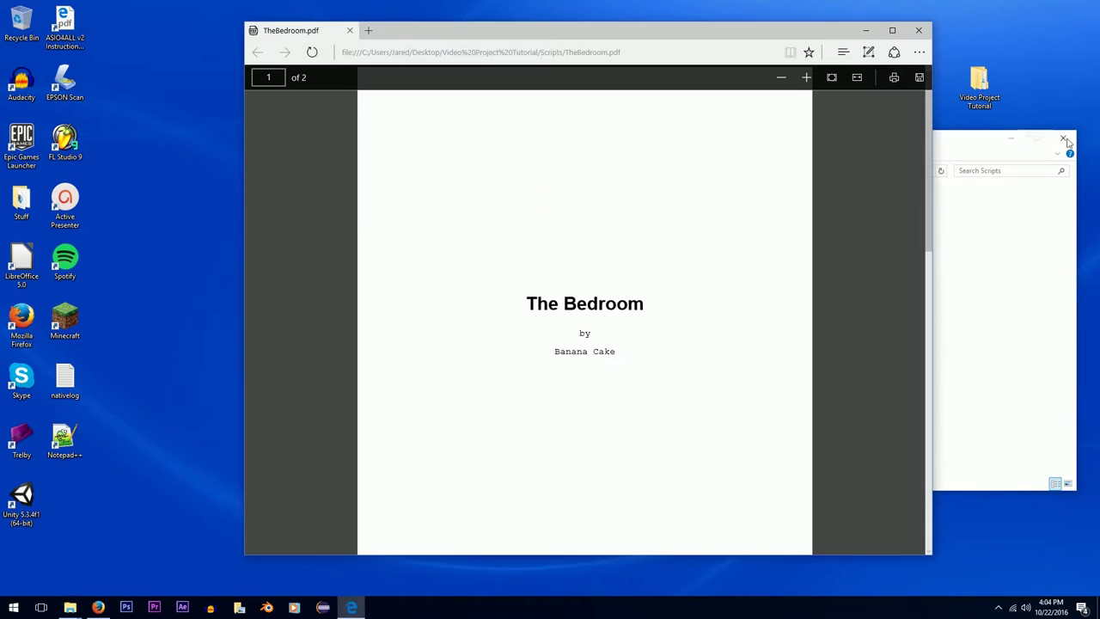
{"action": "left_click", "coordinate": [1070, 140]}
{"action": "scroll", "coordinate": [649, 376], "scroll_direction": "down", "scroll_amount": 2}
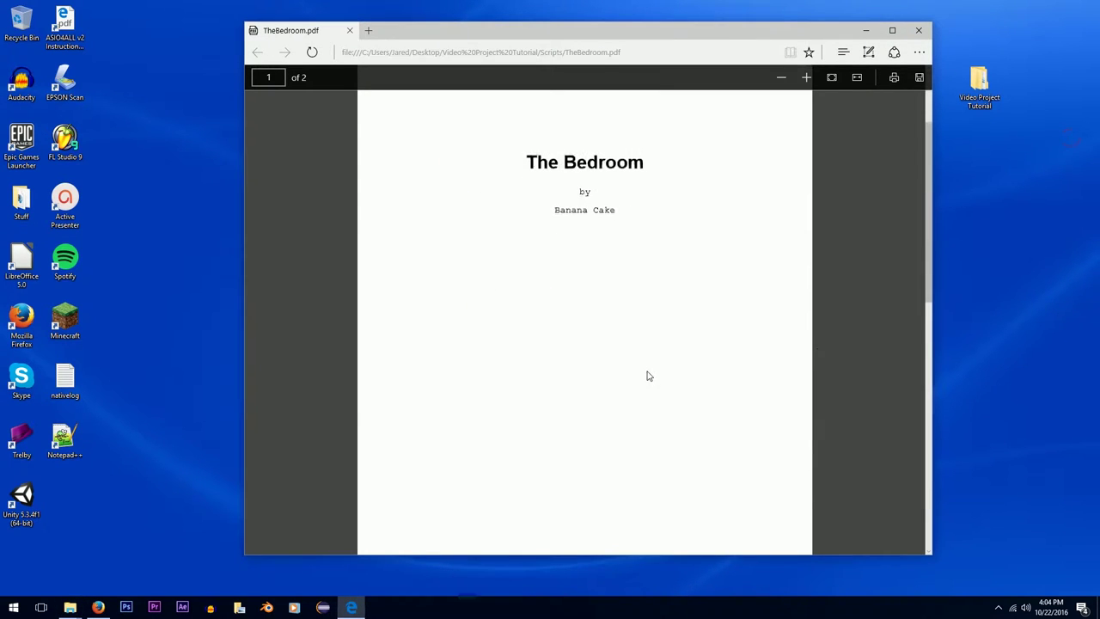
{"action": "scroll", "coordinate": [649, 375], "scroll_direction": "down", "scroll_amount": 5}
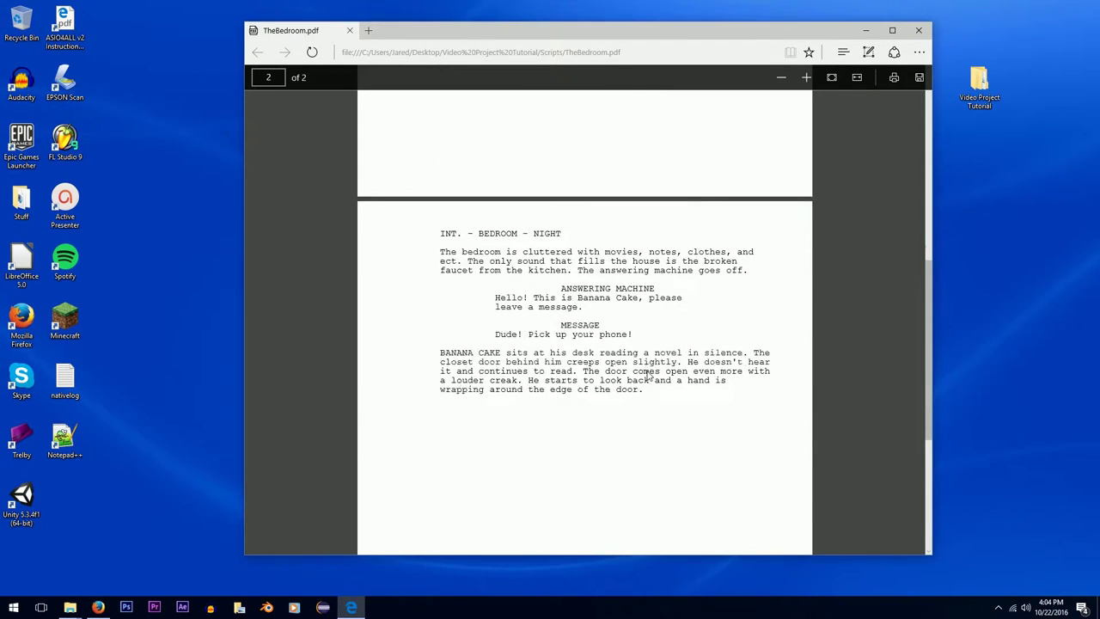
{"action": "scroll", "coordinate": [648, 376], "scroll_direction": "down", "scroll_amount": 1}
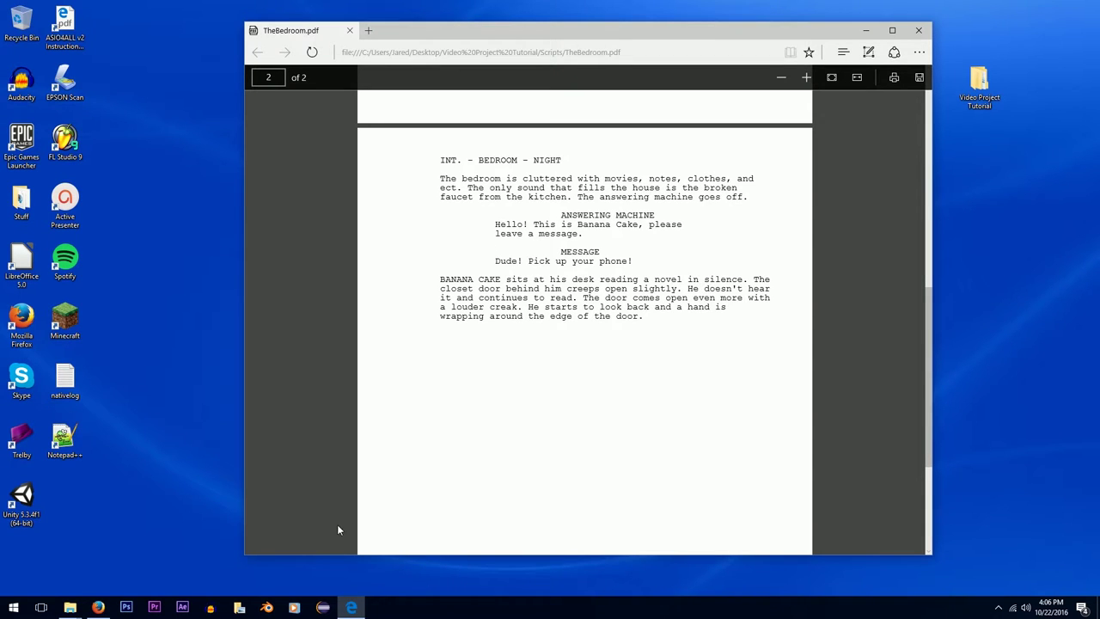
{"action": "left_click", "coordinate": [99, 607]}
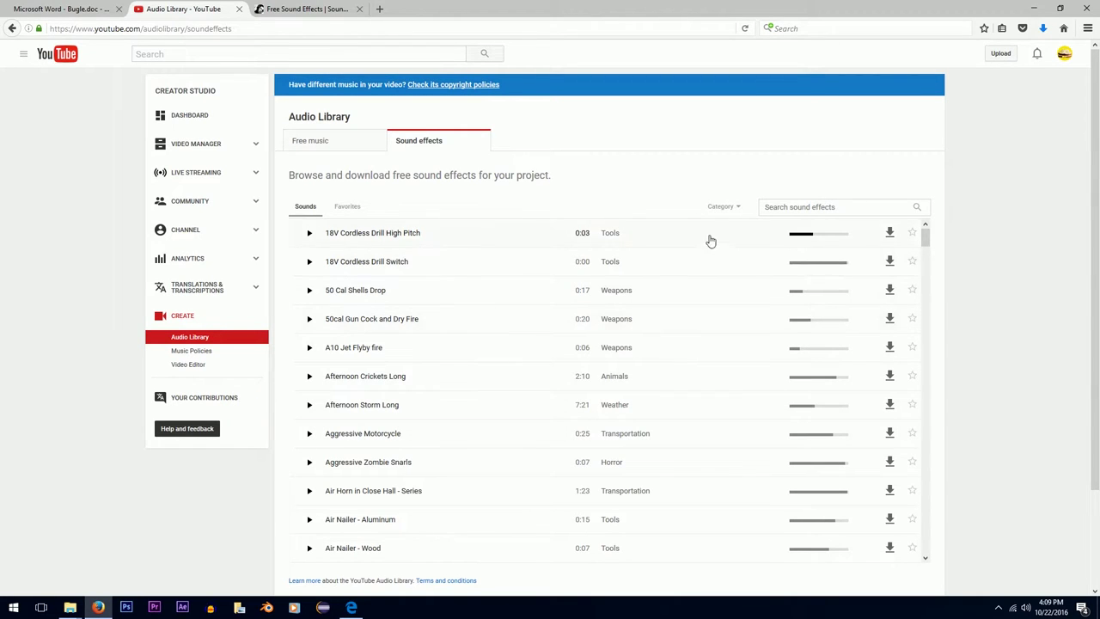
Filter the Audio Library sound effects to the Water category and preview Kitchen Sink
{"action": "left_click", "coordinate": [735, 208]}
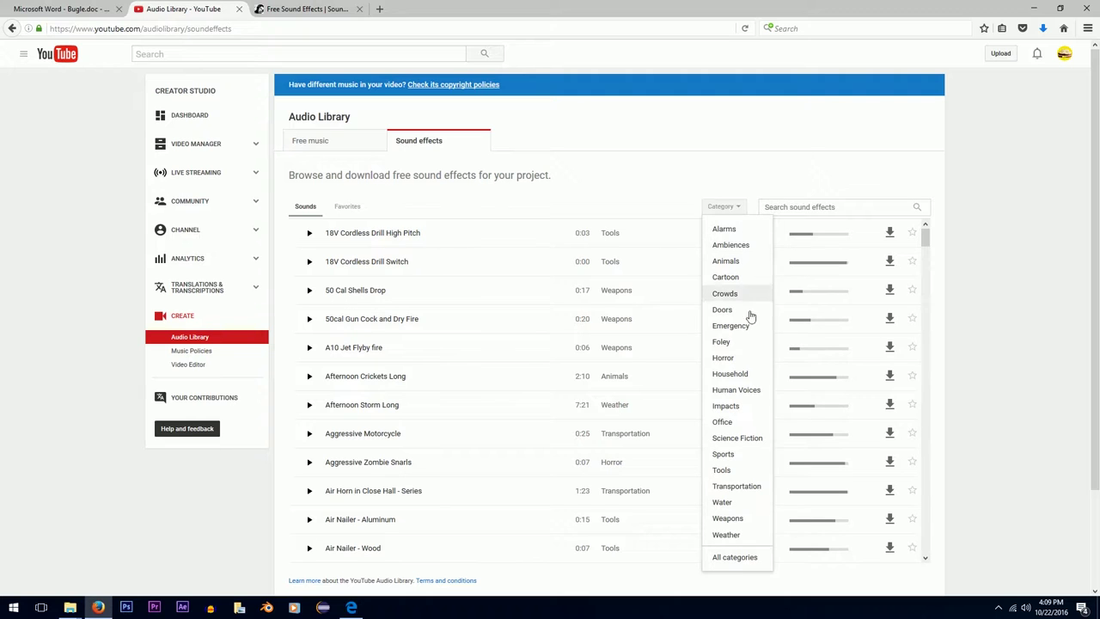
{"action": "left_click", "coordinate": [744, 507]}
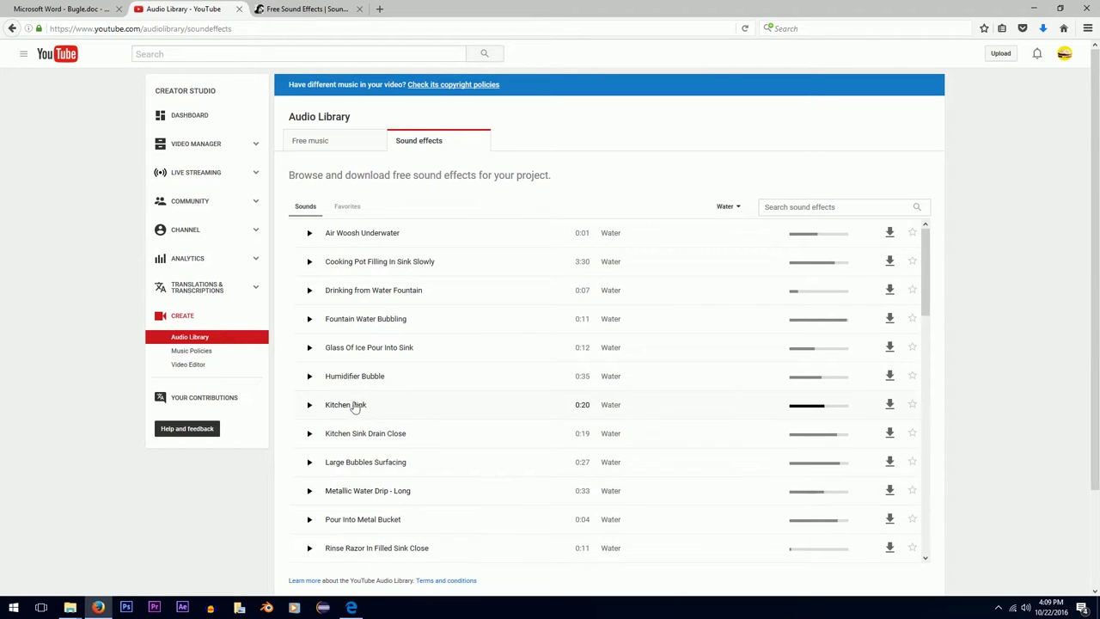
{"action": "left_click", "coordinate": [310, 405]}
{"action": "left_click", "coordinate": [311, 404]}
On SoundBible, search the site for 'water drip'
{"action": "left_click", "coordinate": [332, 9]}
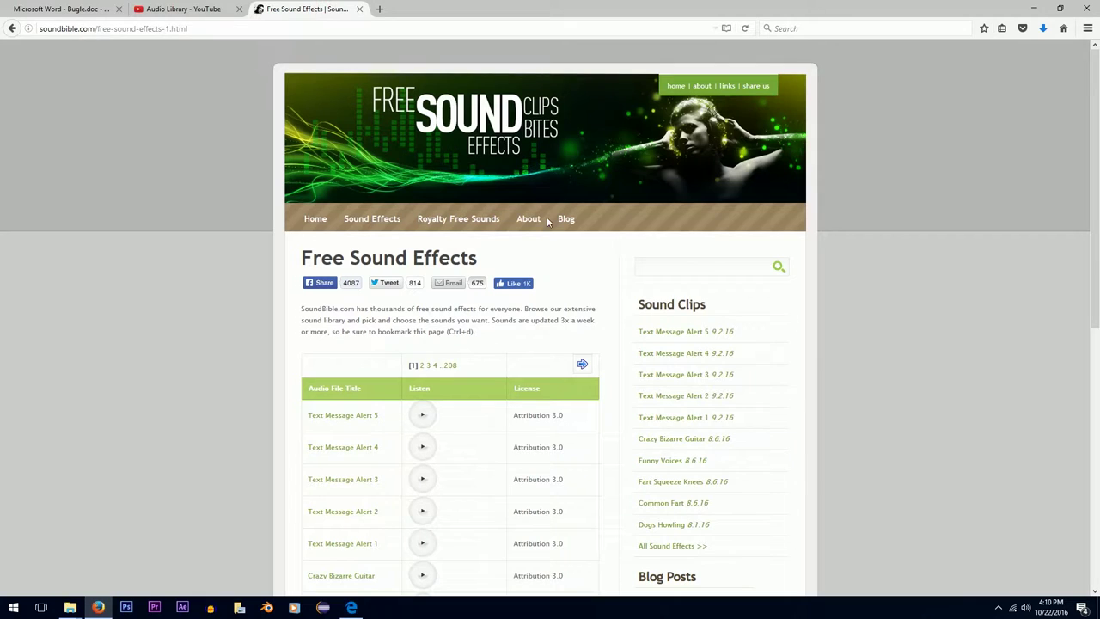
{"action": "left_click", "coordinate": [708, 265]}
{"action": "type", "text": "water drip"}
{"action": "key", "text": "Return"}
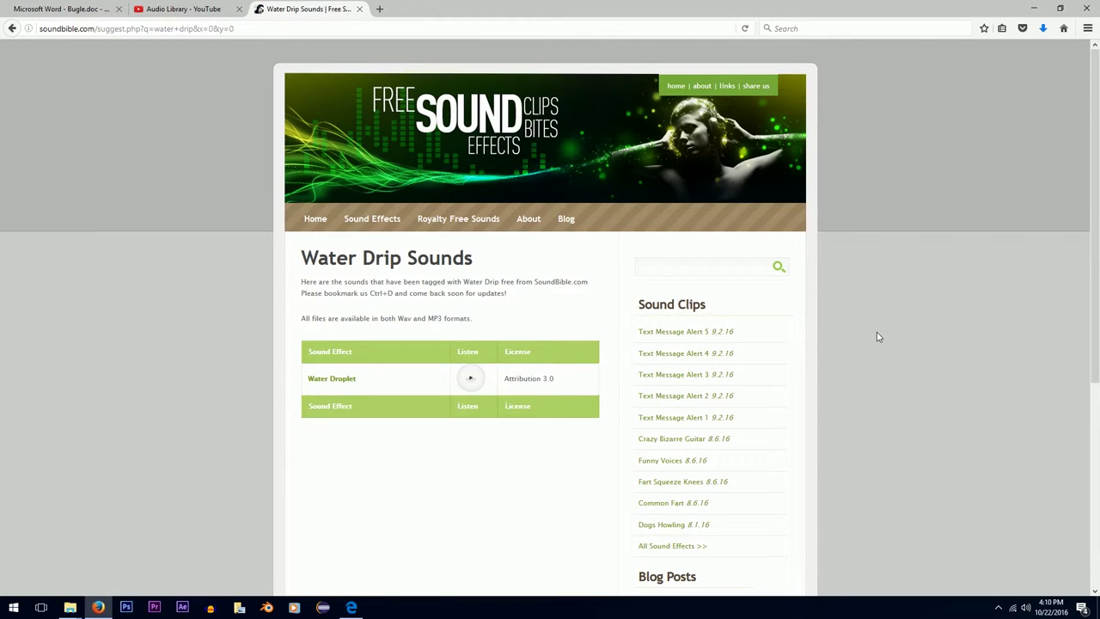
Preview the Water Droplet sound and open its sound page
{"action": "left_click", "coordinate": [472, 380]}
{"action": "left_click", "coordinate": [346, 379]}
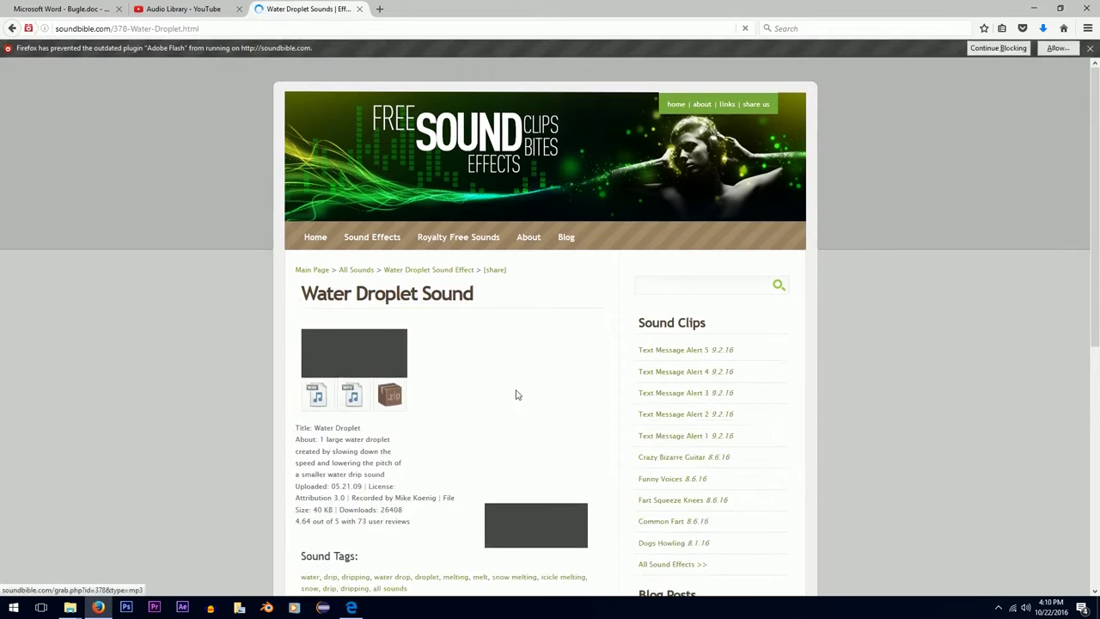
{"action": "scroll", "coordinate": [513, 392], "scroll_direction": "down", "scroll_amount": 3}
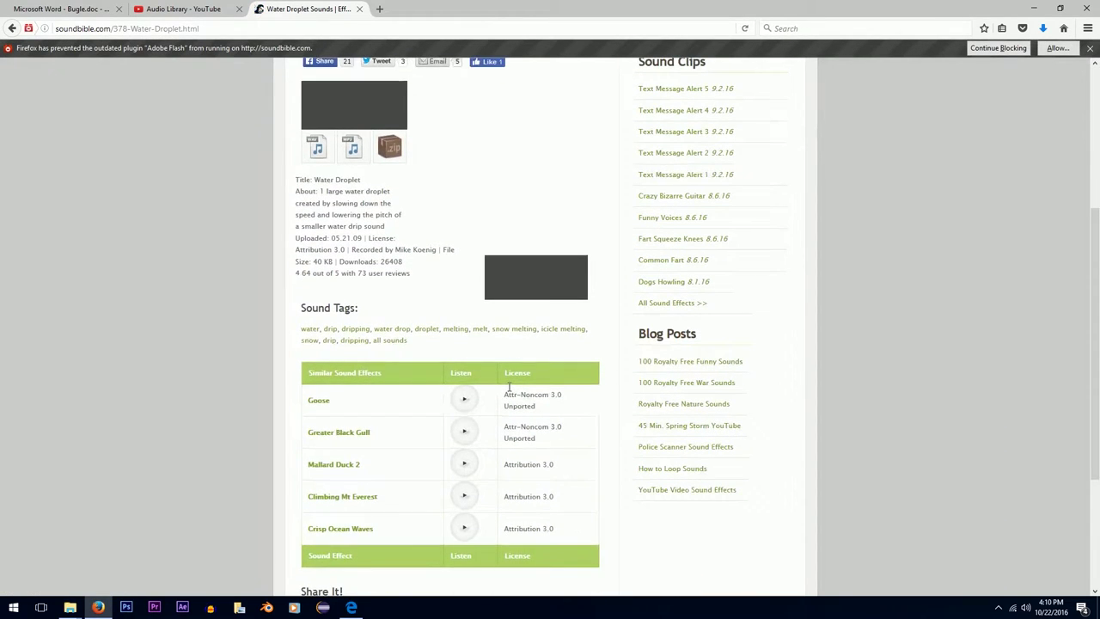
{"action": "scroll", "coordinate": [509, 389], "scroll_direction": "down", "scroll_amount": 2}
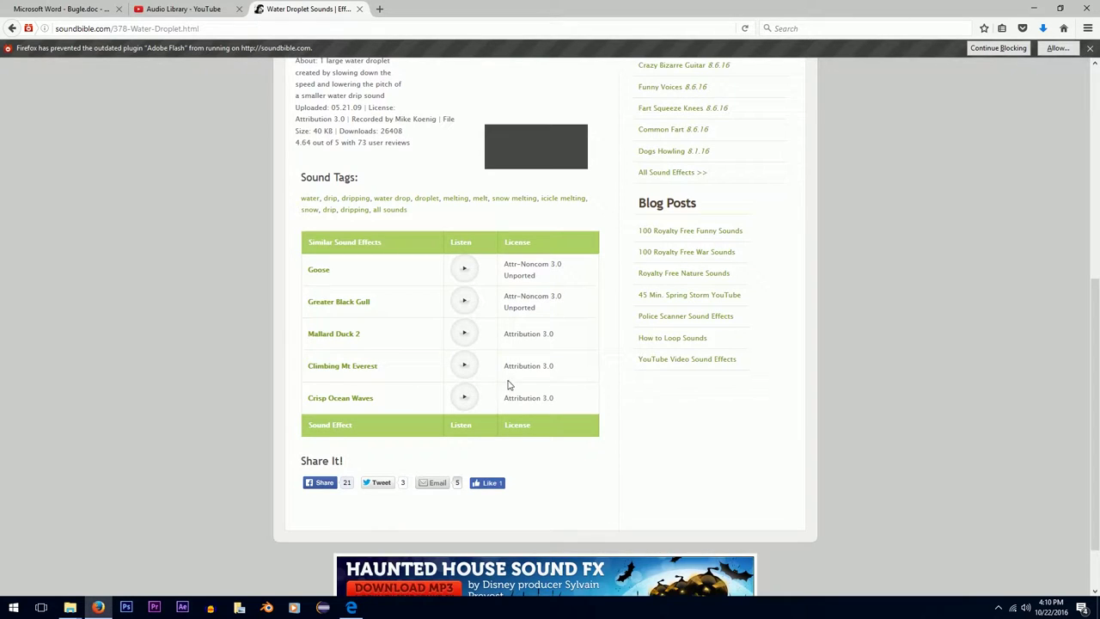
{"action": "scroll", "coordinate": [524, 427], "scroll_direction": "up", "scroll_amount": 5}
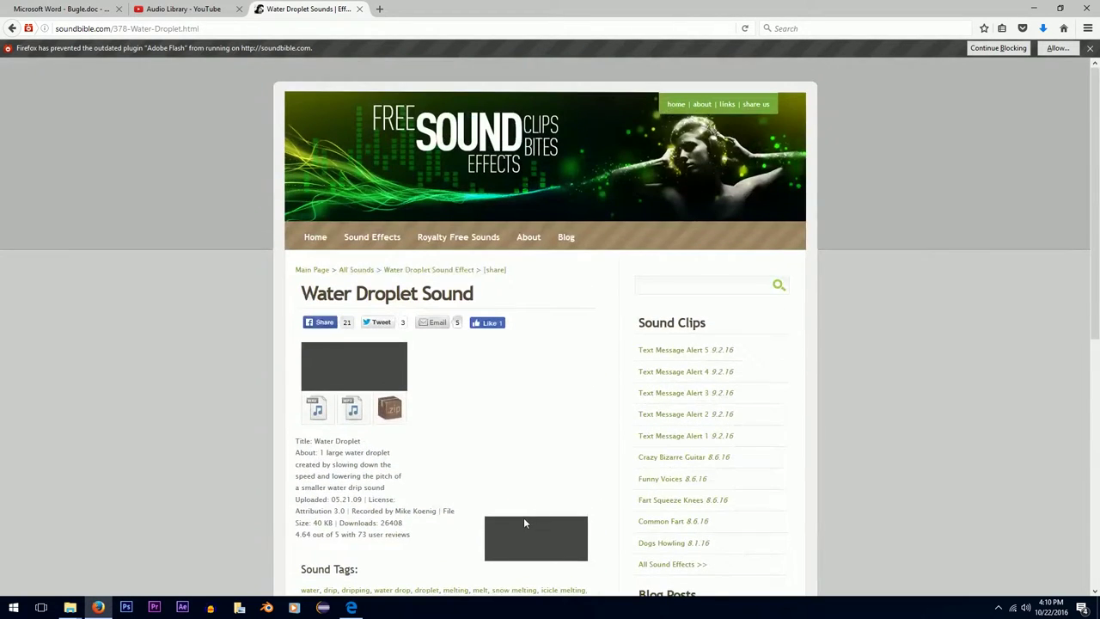
{"action": "left_click", "coordinate": [194, 7]}
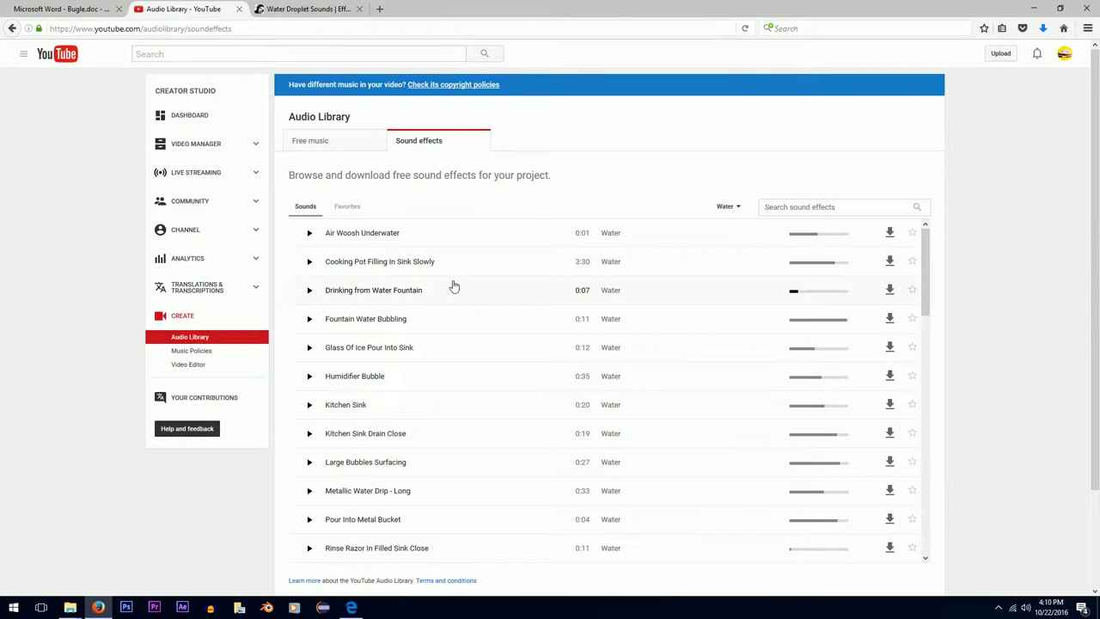
Scroll the Water sound list, revisit the Water Droplet page, then minimize the browser
{"action": "scroll", "coordinate": [480, 350], "scroll_direction": "down", "scroll_amount": 2}
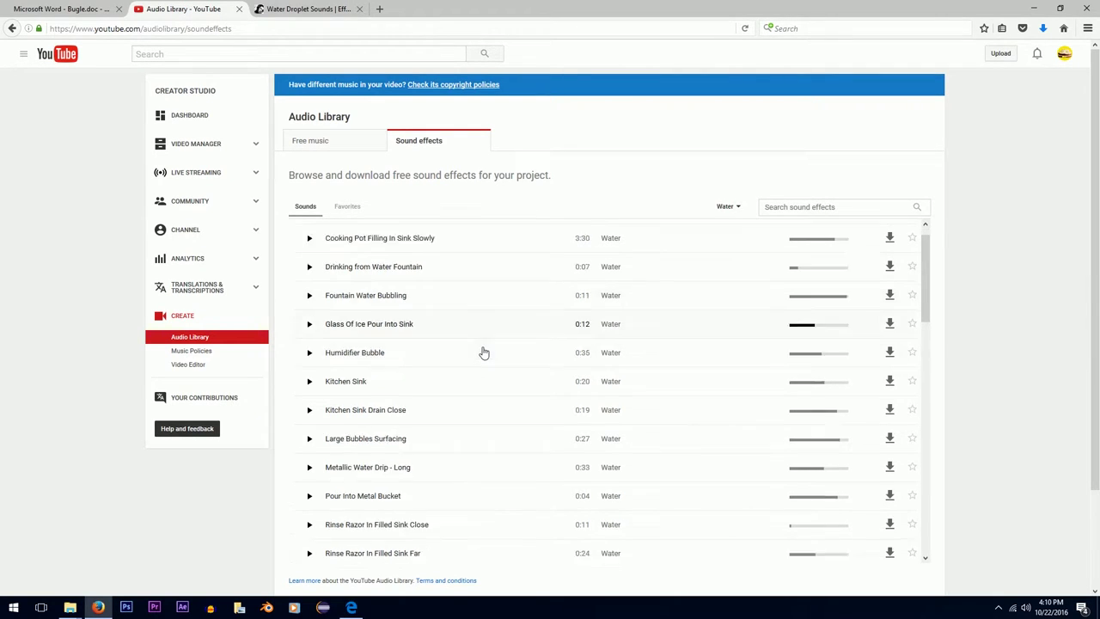
{"action": "scroll", "coordinate": [480, 350], "scroll_direction": "up", "scroll_amount": 2}
{"action": "left_click", "coordinate": [318, 9]}
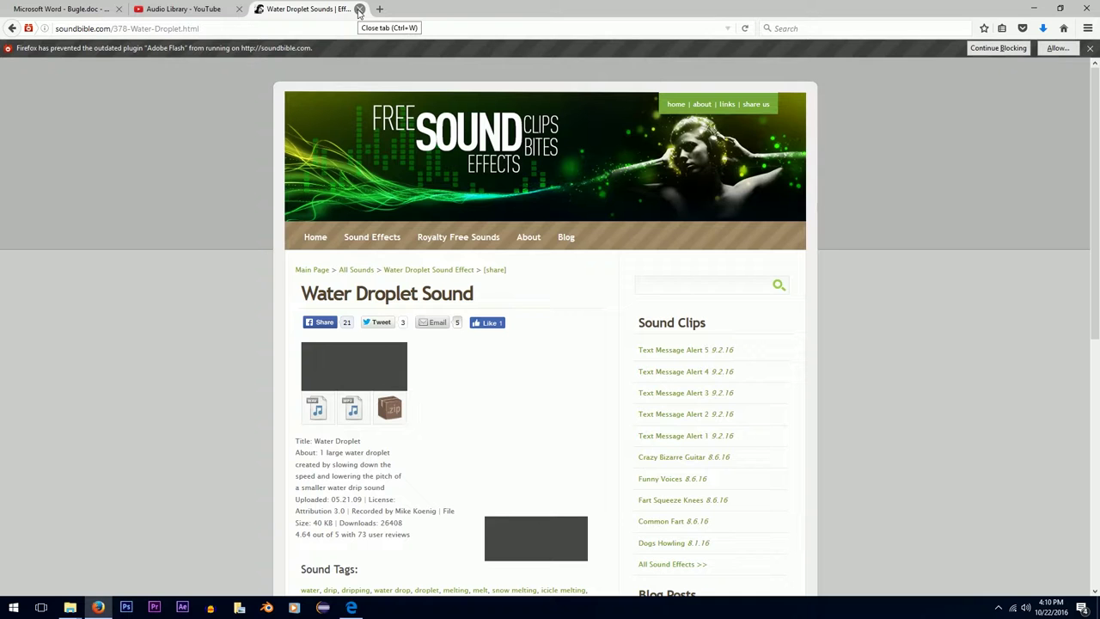
{"action": "left_click", "coordinate": [1034, 8]}
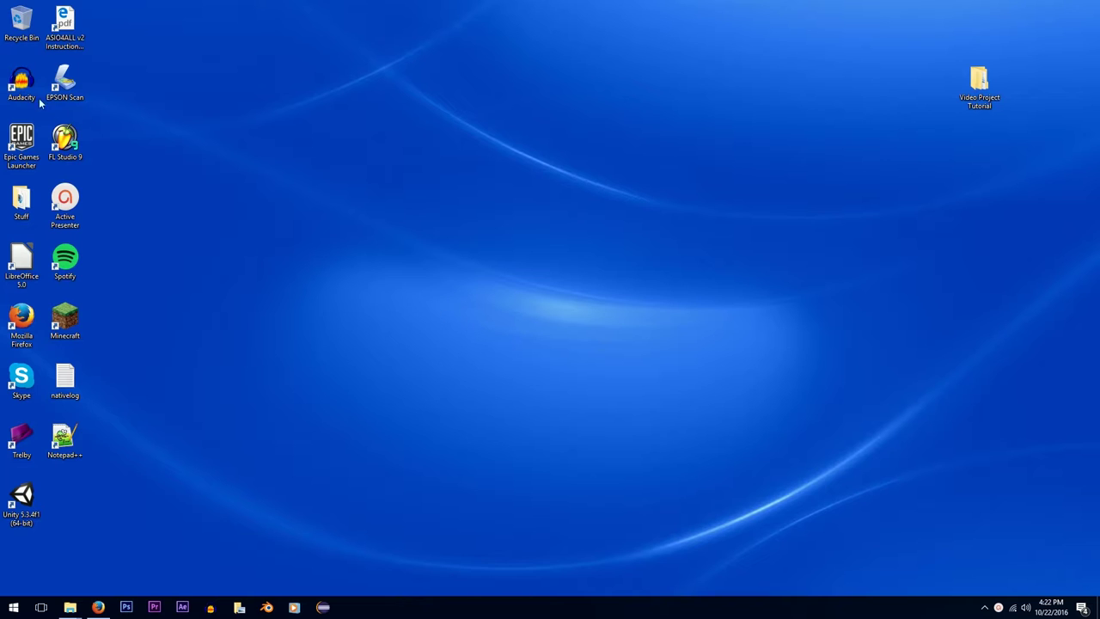
Launch Audacity and open the Creaking Door Spooky file via File > Open, importing a copy
{"action": "double_click", "coordinate": [22, 81]}
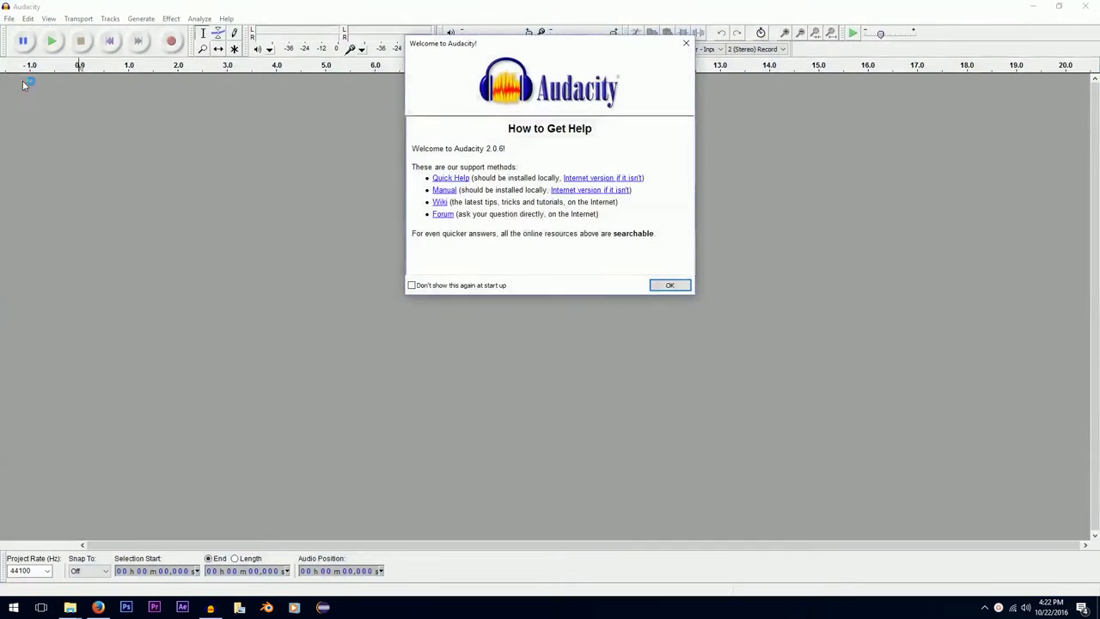
{"action": "left_click", "coordinate": [675, 287]}
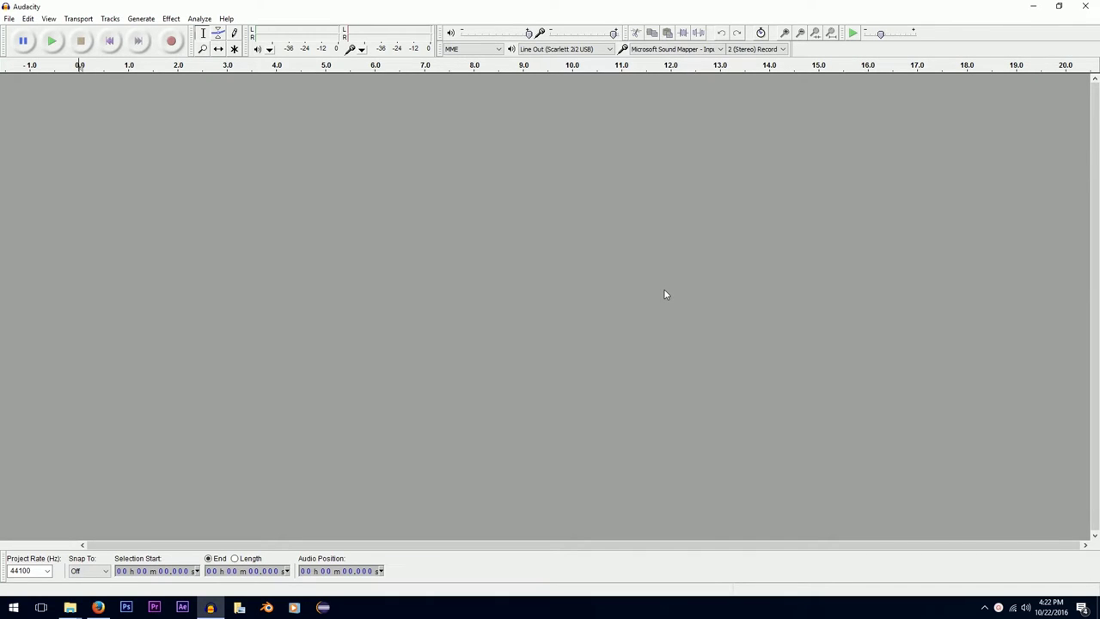
{"action": "left_click", "coordinate": [9, 18]}
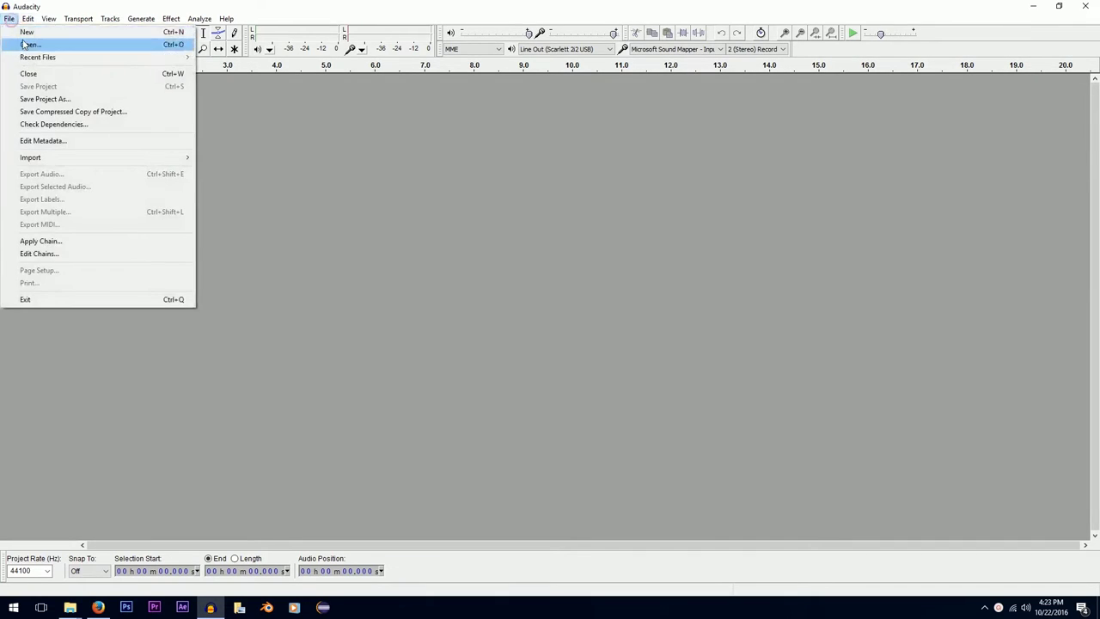
{"action": "left_click", "coordinate": [26, 44]}
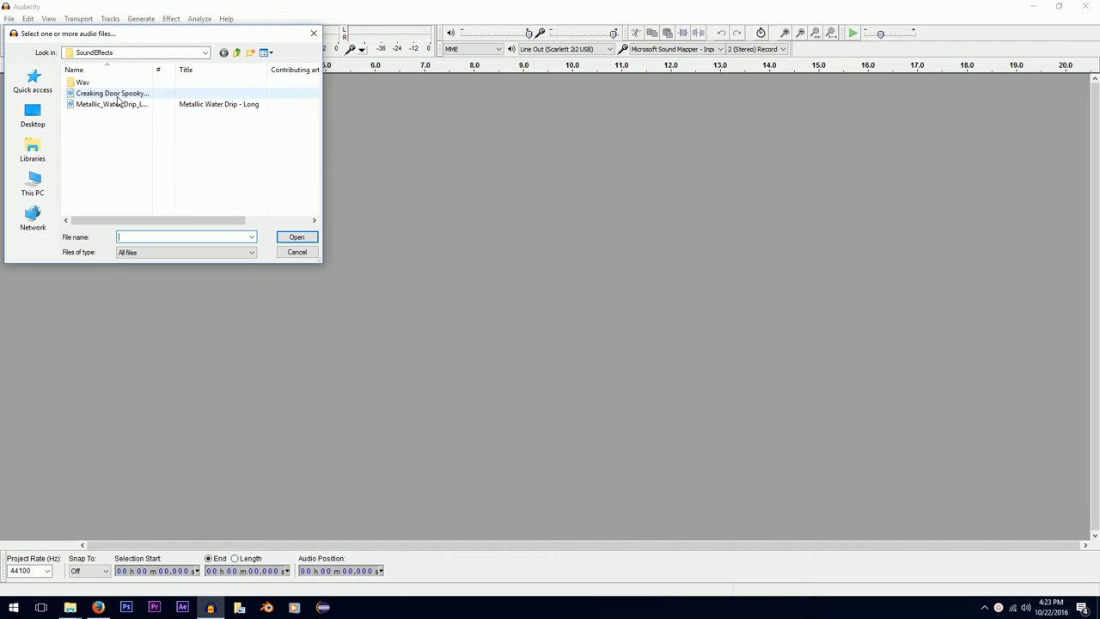
{"action": "double_click", "coordinate": [118, 99]}
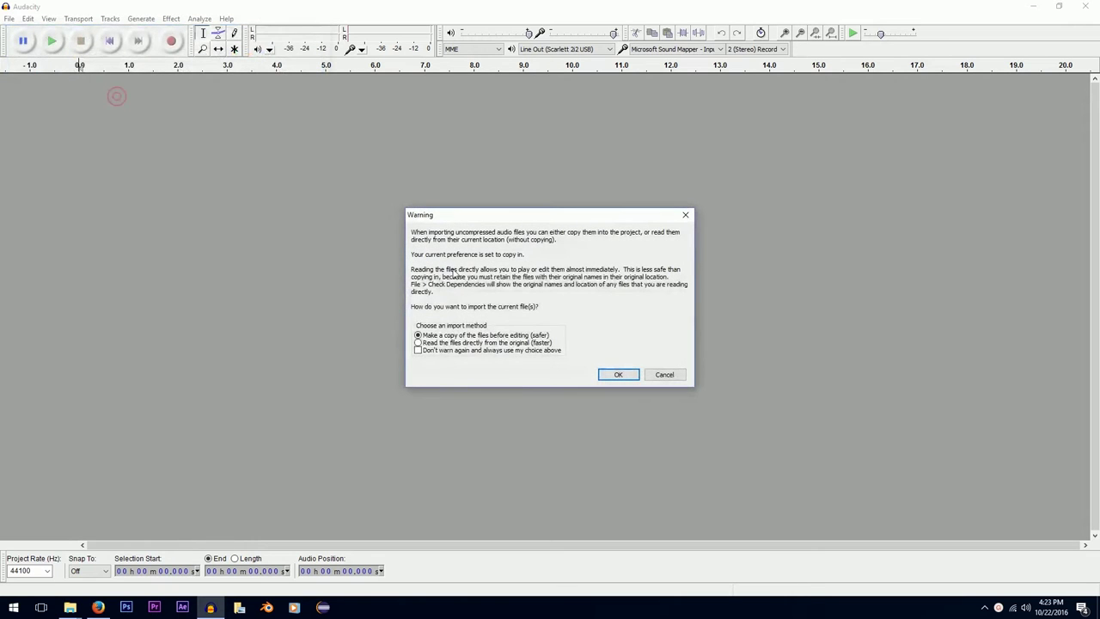
{"action": "left_click", "coordinate": [618, 374]}
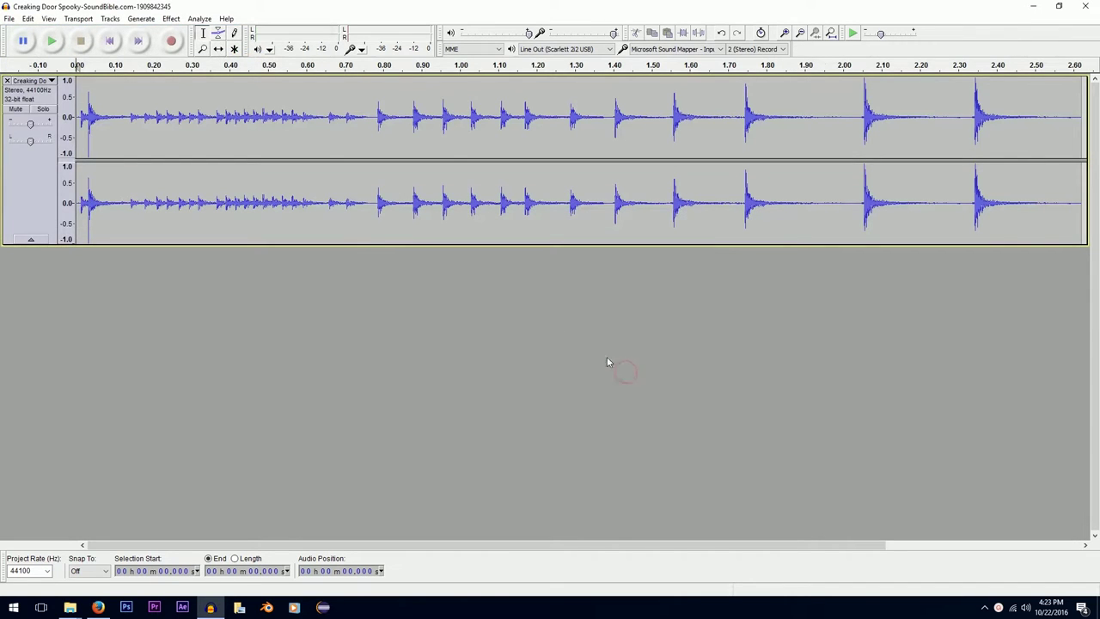
Play the 2.621-second creaking door clip, stop it, and select the whole track with Ctrl+A
{"action": "left_click", "coordinate": [59, 41]}
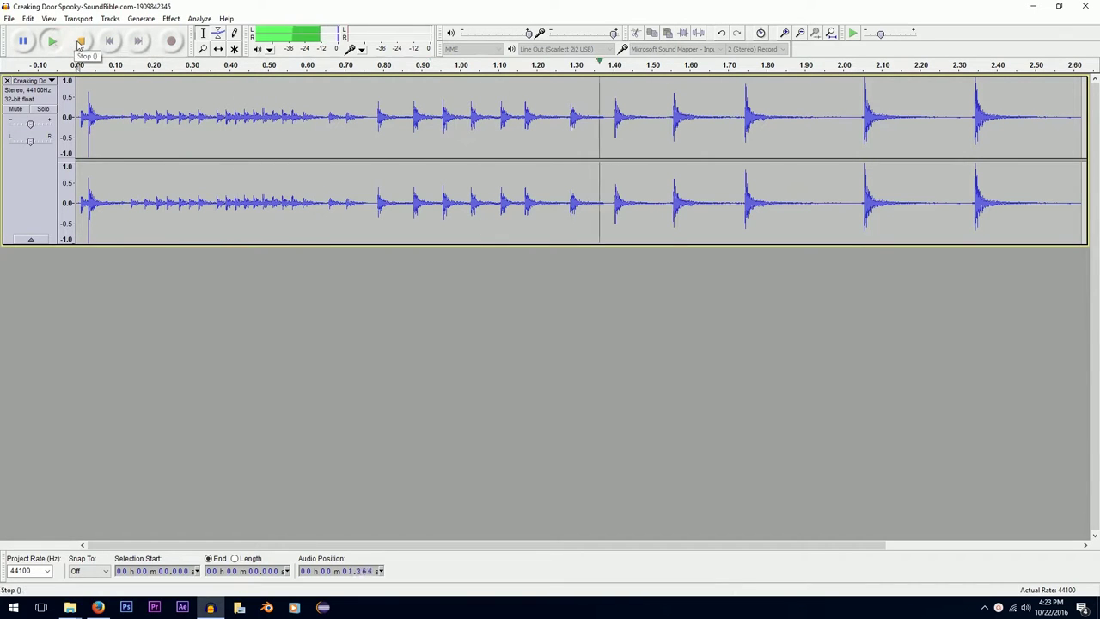
{"action": "left_click", "coordinate": [80, 42]}
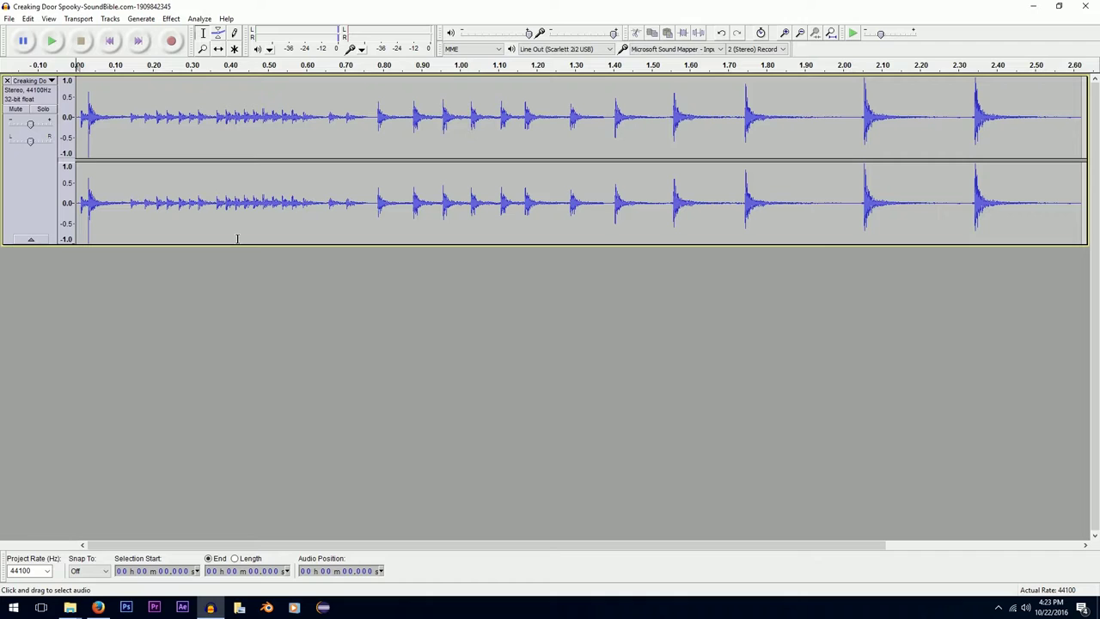
{"action": "key", "text": "ctrl+a"}
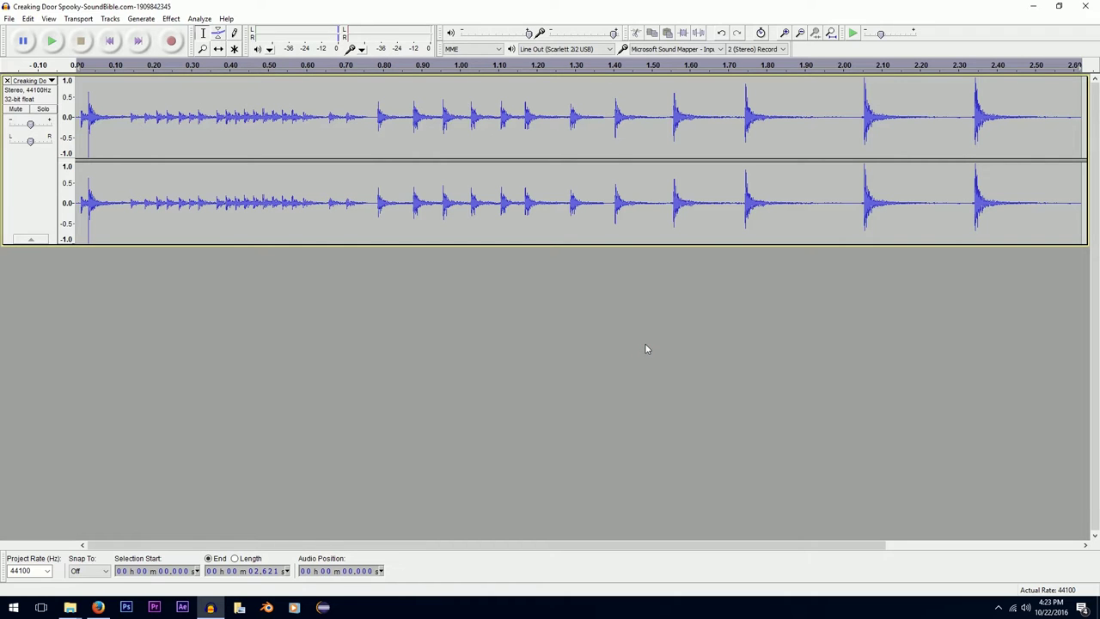
{"action": "left_click", "coordinate": [171, 19]}
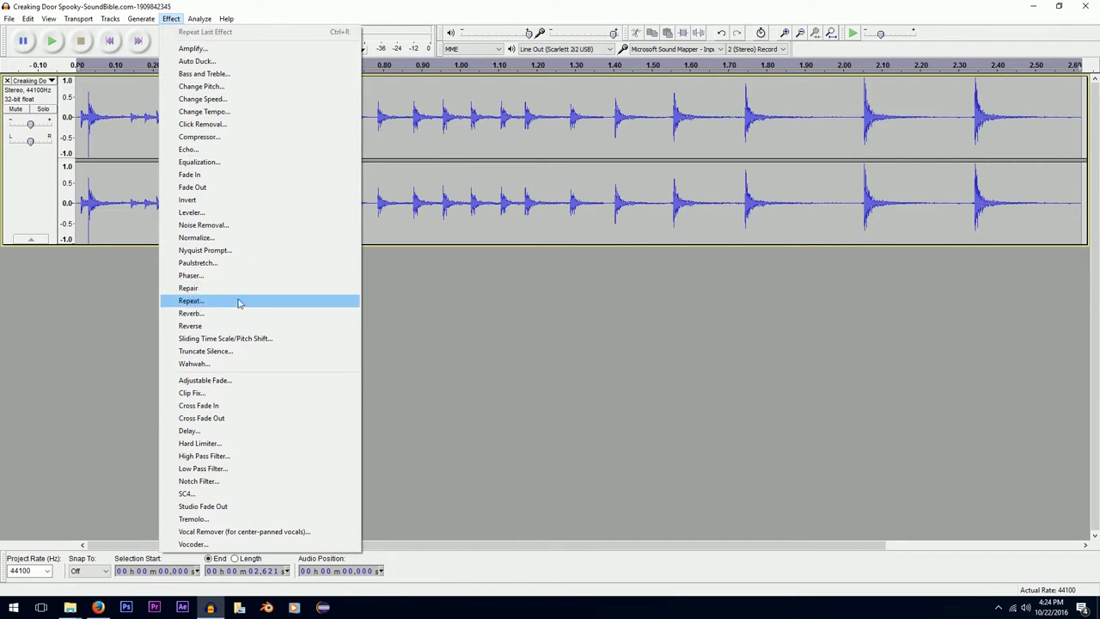
Apply the Medium Room Reverb preset to the whole clip and play back the result
{"action": "left_click", "coordinate": [207, 315]}
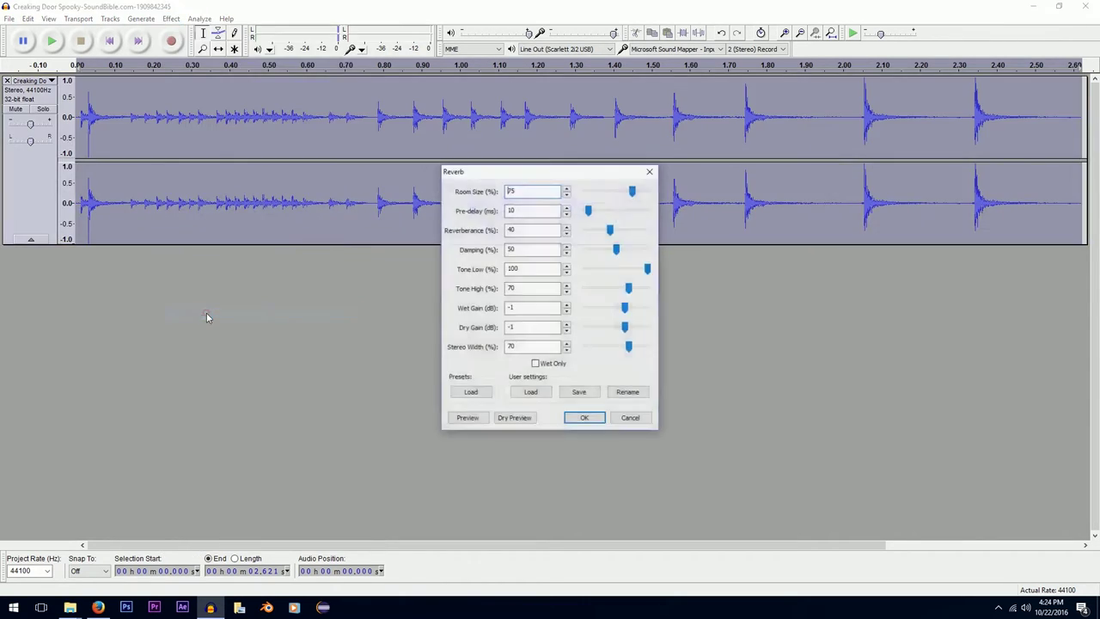
{"action": "left_click", "coordinate": [471, 392]}
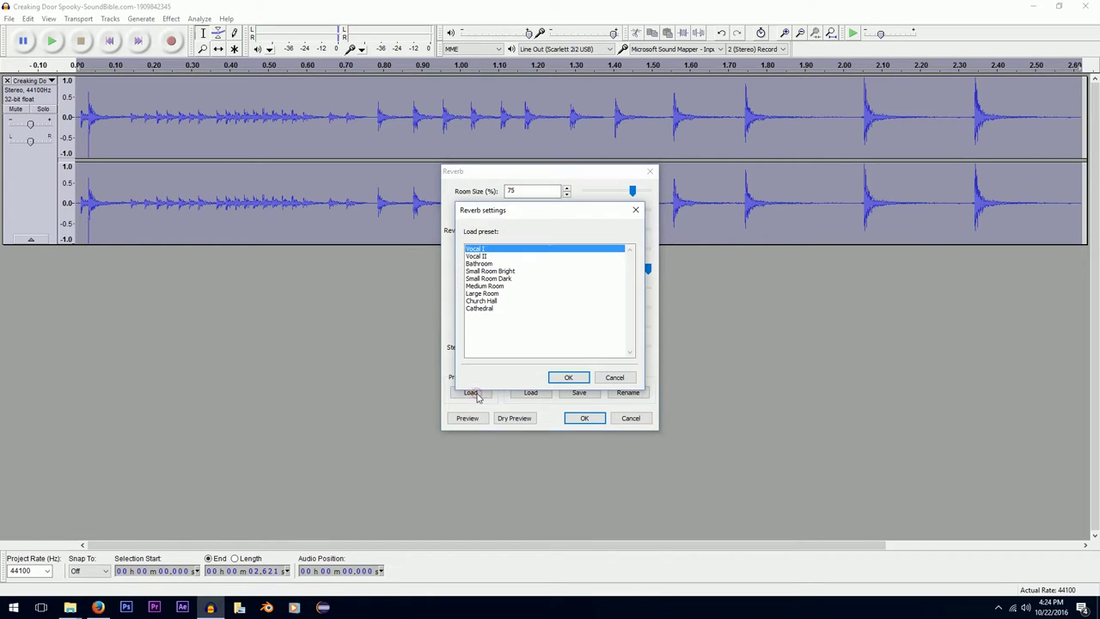
{"action": "left_click", "coordinate": [503, 287]}
{"action": "left_click", "coordinate": [570, 378]}
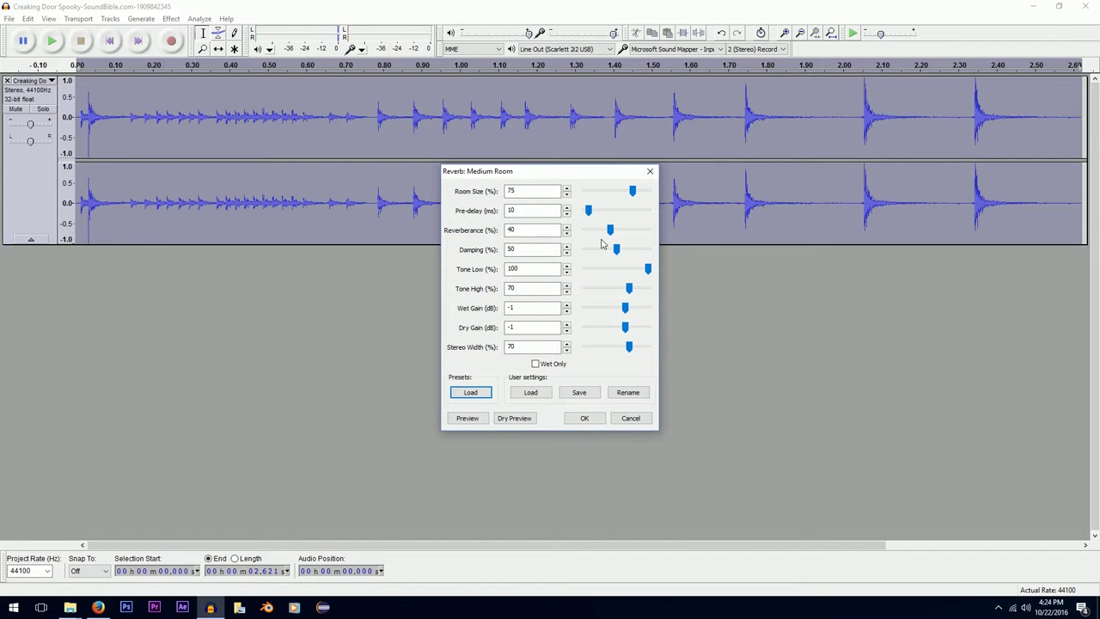
{"action": "left_click", "coordinate": [583, 418]}
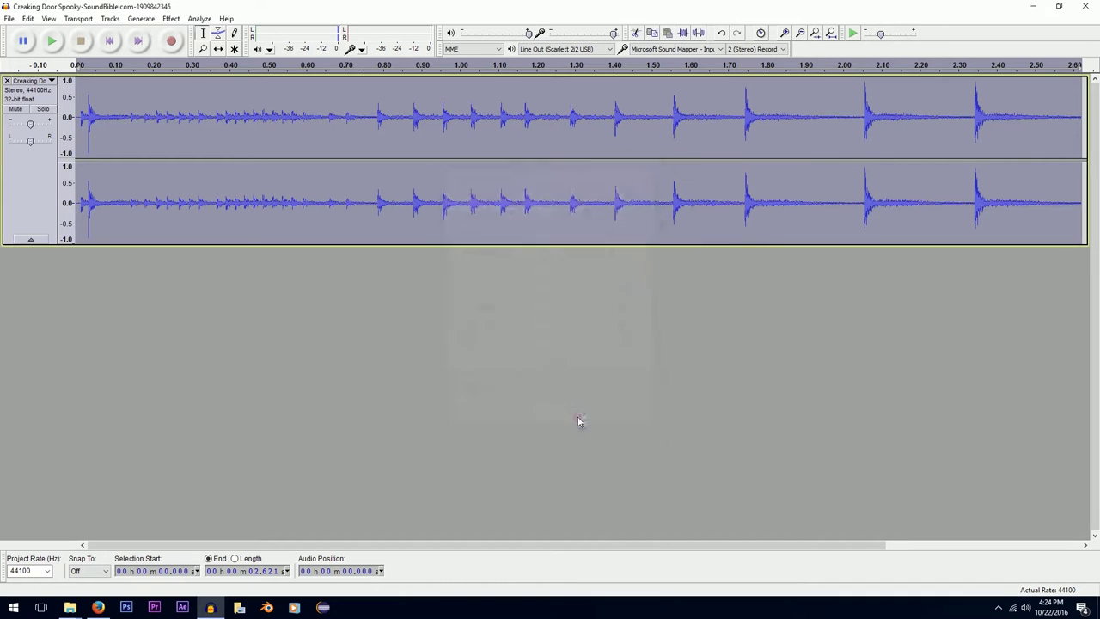
{"action": "left_click", "coordinate": [57, 43]}
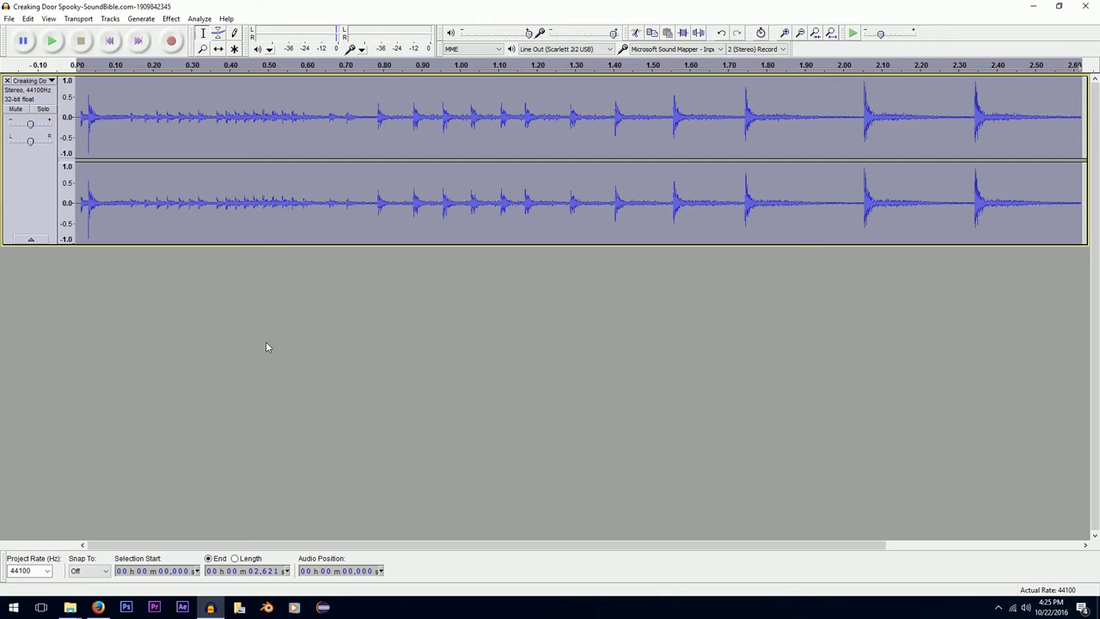
{"action": "left_click", "coordinate": [172, 19]}
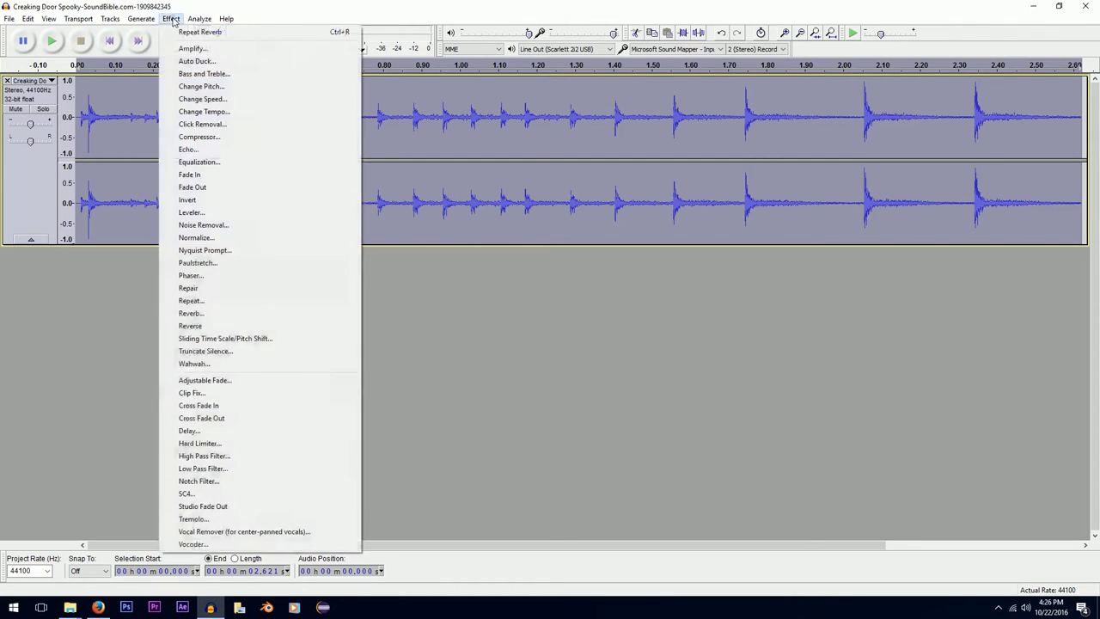
Flatten the Equalization curve, then add a high cut from about 500 Hz down to -21 dB
{"action": "left_click", "coordinate": [211, 164]}
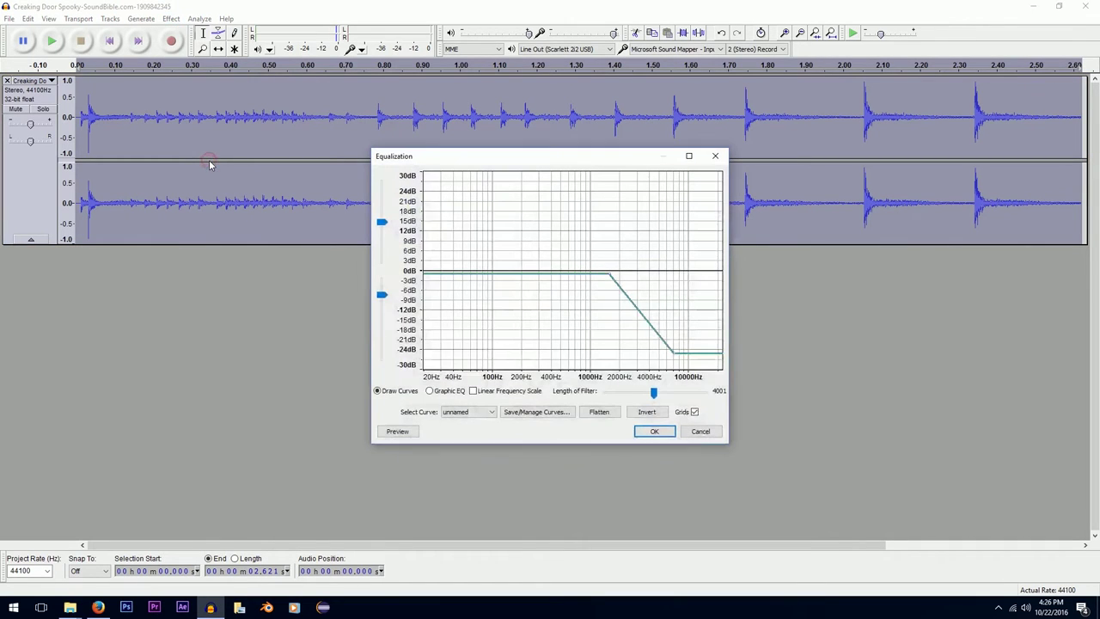
{"action": "left_click", "coordinate": [600, 414]}
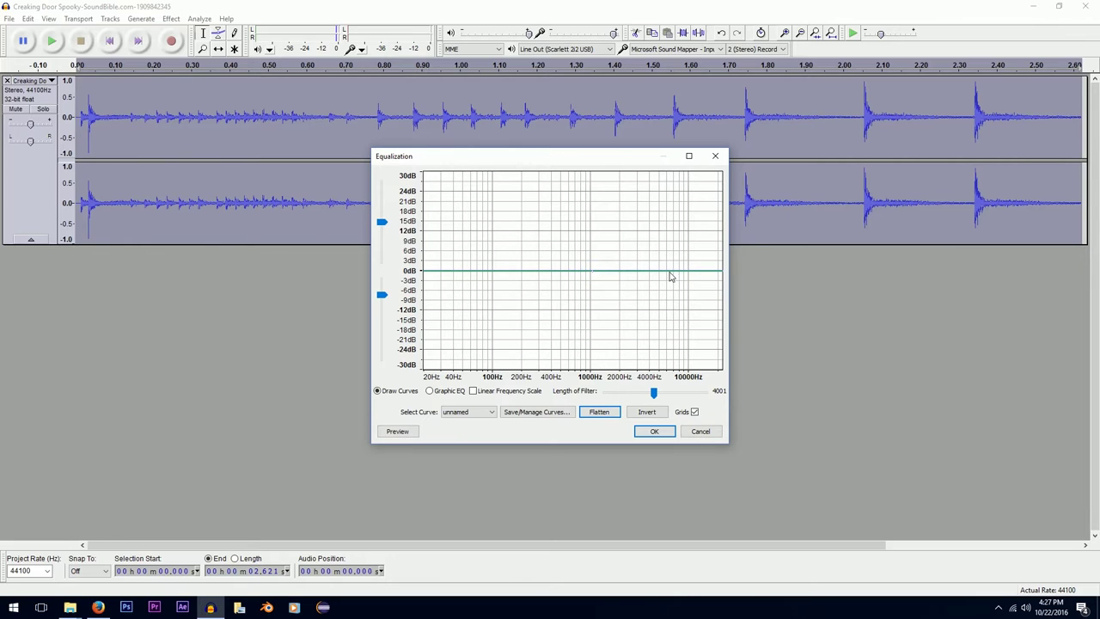
{"action": "left_click", "coordinate": [662, 270]}
{"action": "left_click_drag", "start_coordinate": [662, 275], "coordinate": [661, 346]}
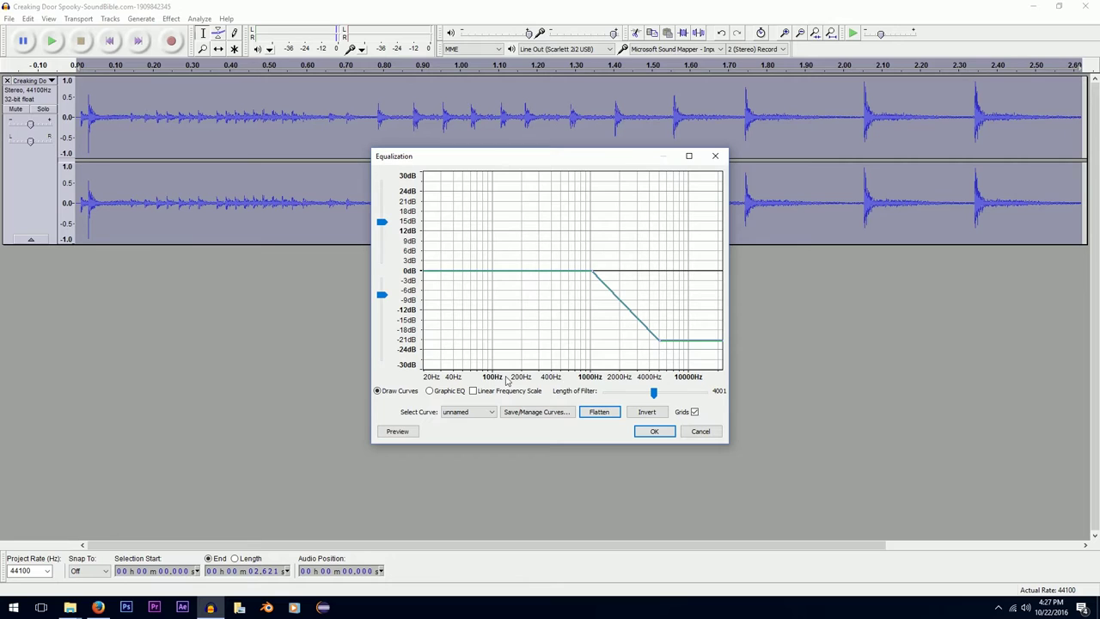
{"action": "left_click_drag", "start_coordinate": [591, 273], "coordinate": [571, 275]}
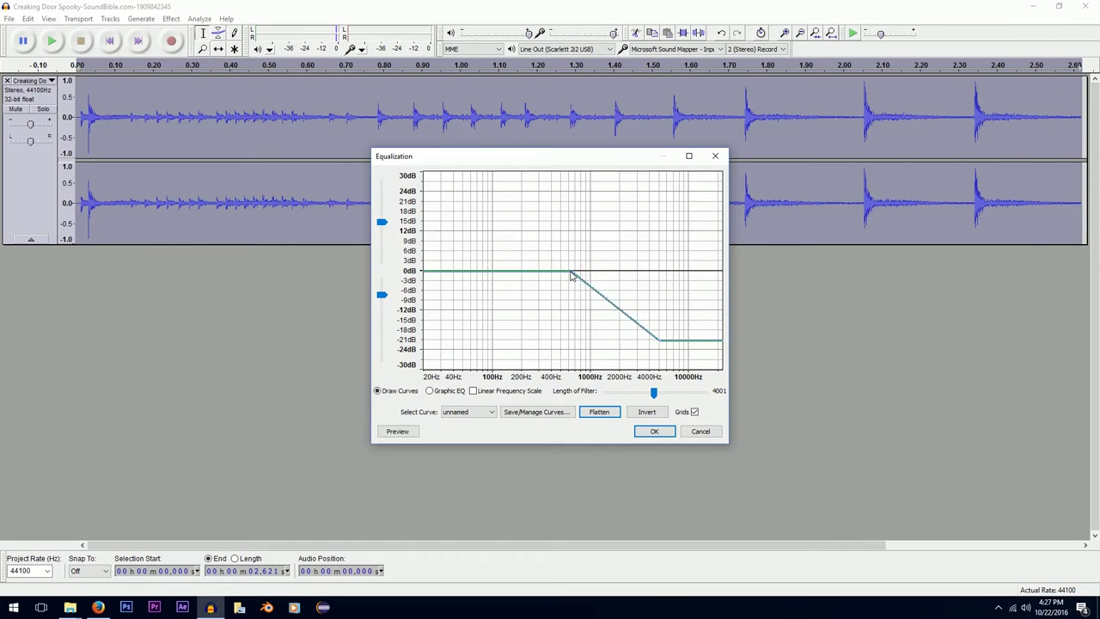
{"action": "left_click", "coordinate": [410, 431]}
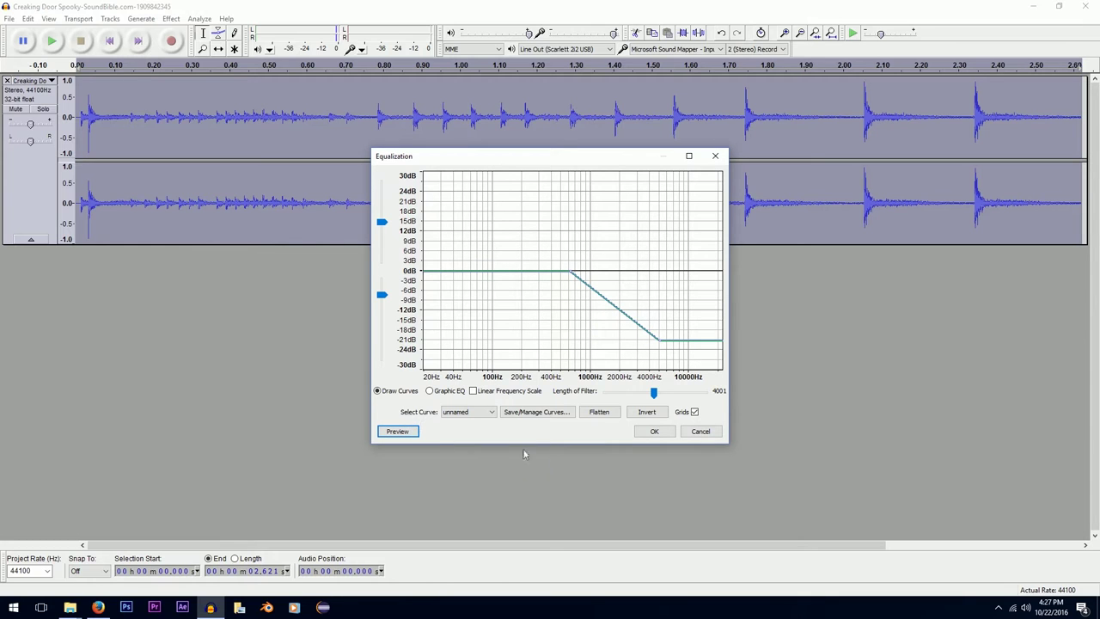
{"action": "left_click", "coordinate": [653, 433]}
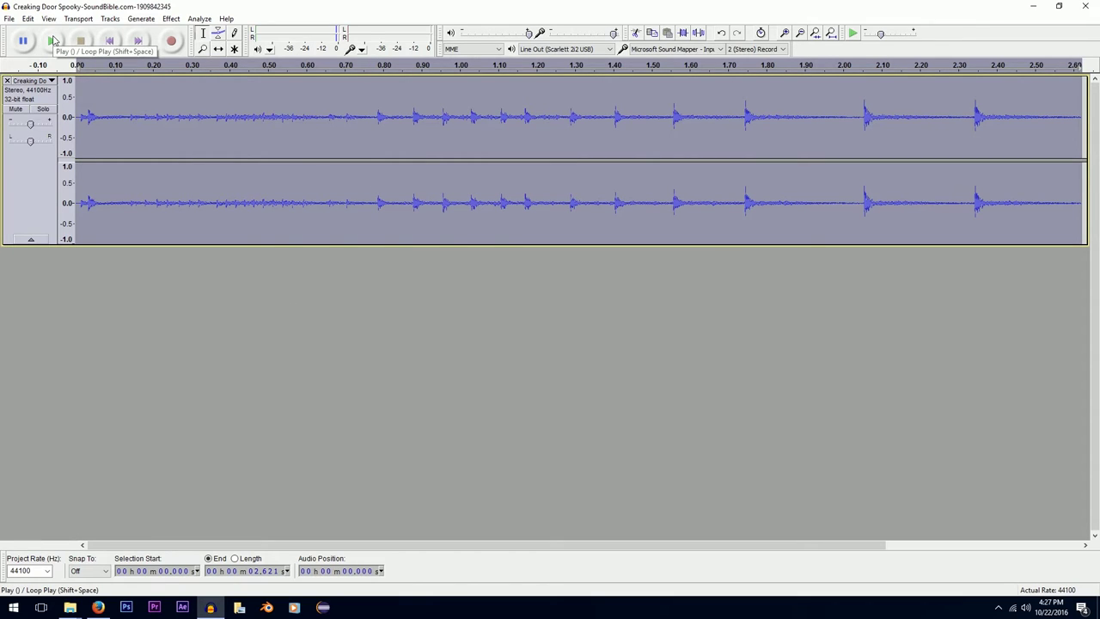
{"action": "left_click", "coordinate": [53, 41]}
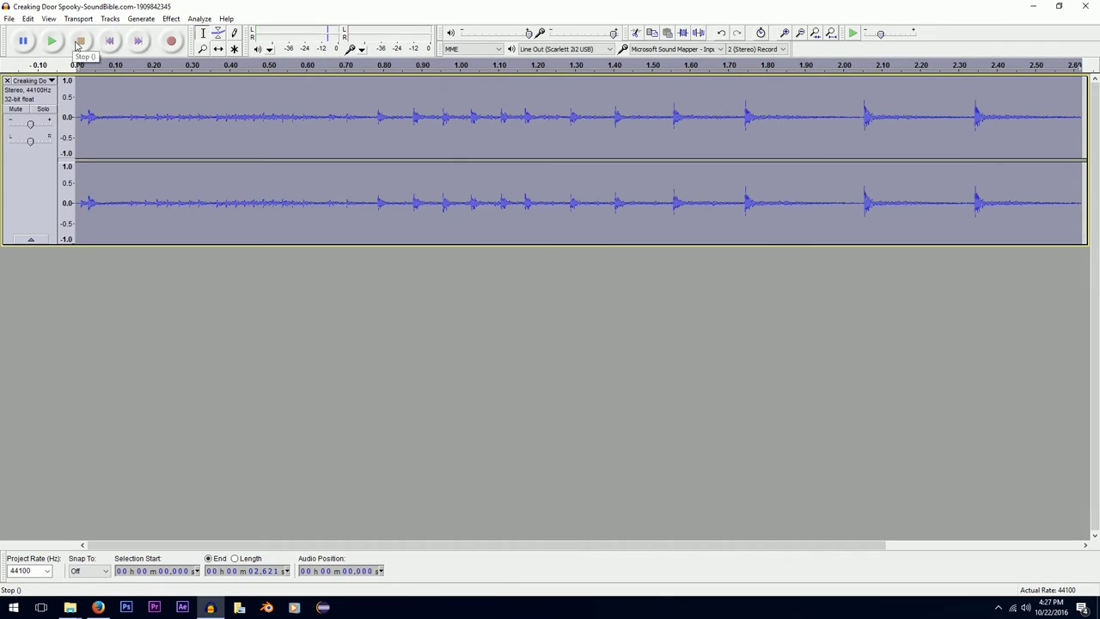
{"action": "left_click", "coordinate": [8, 19]}
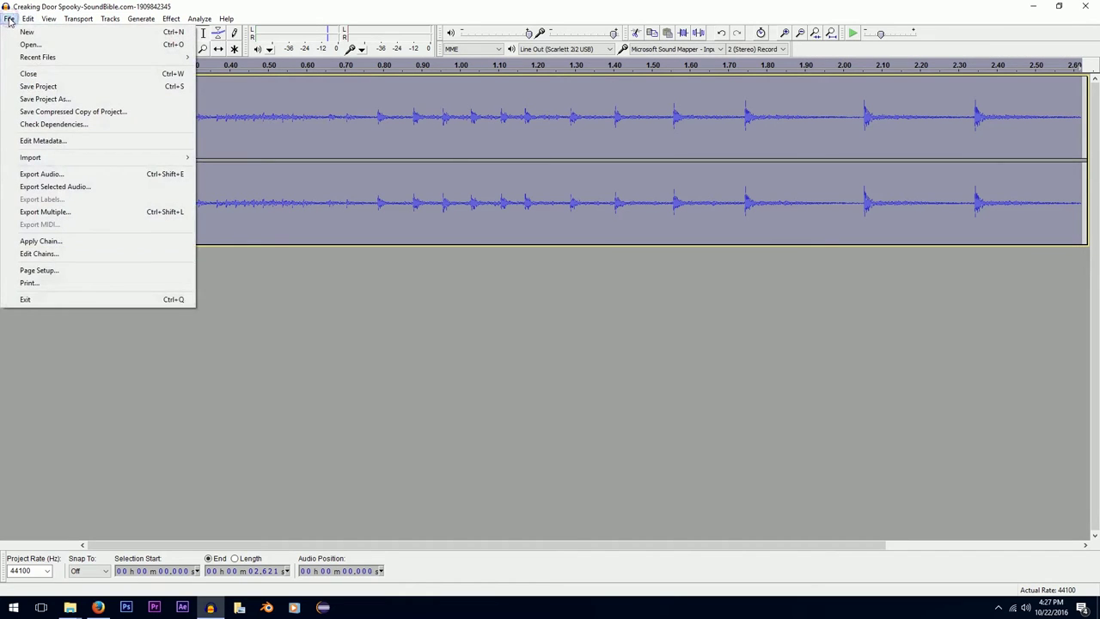
{"action": "left_click", "coordinate": [40, 175]}
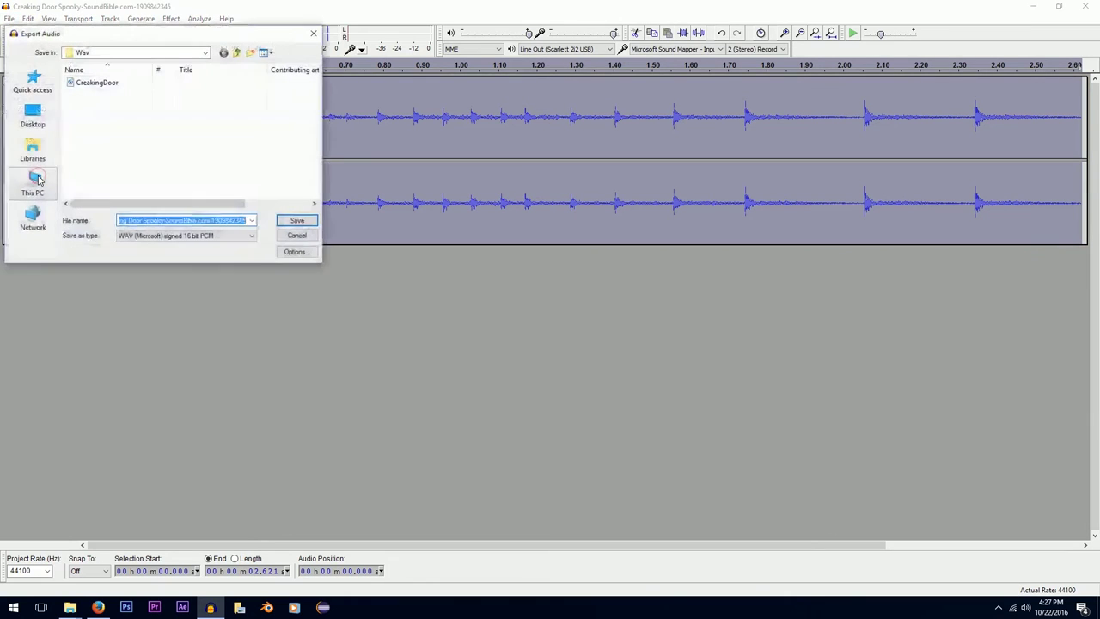
{"action": "left_click", "coordinate": [237, 52]}
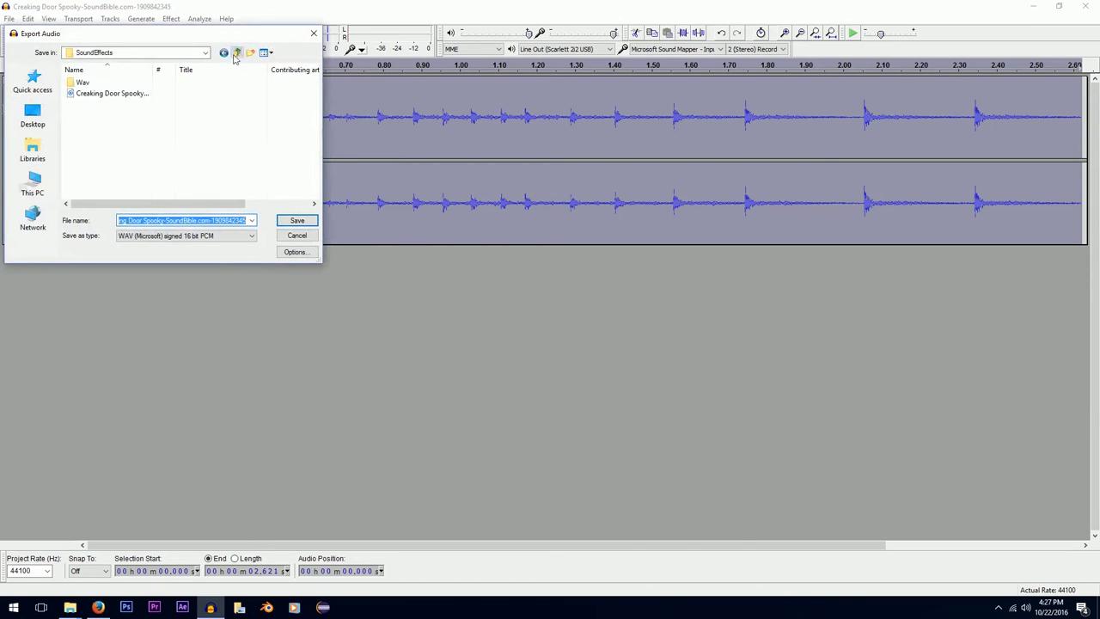
{"action": "double_click", "coordinate": [99, 85]}
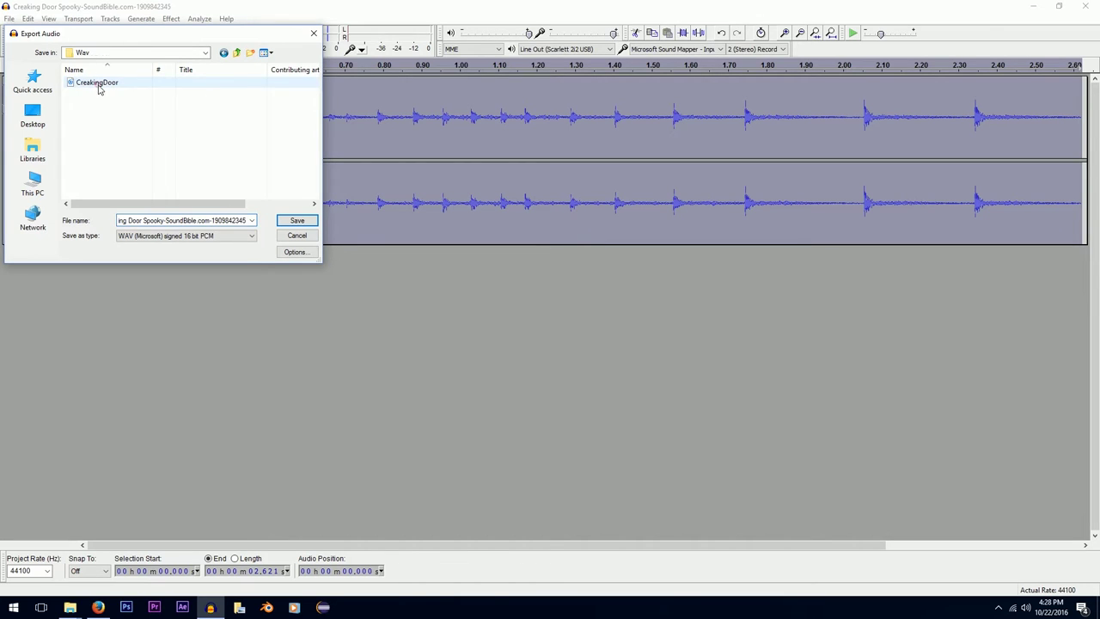
{"action": "left_click", "coordinate": [297, 235]}
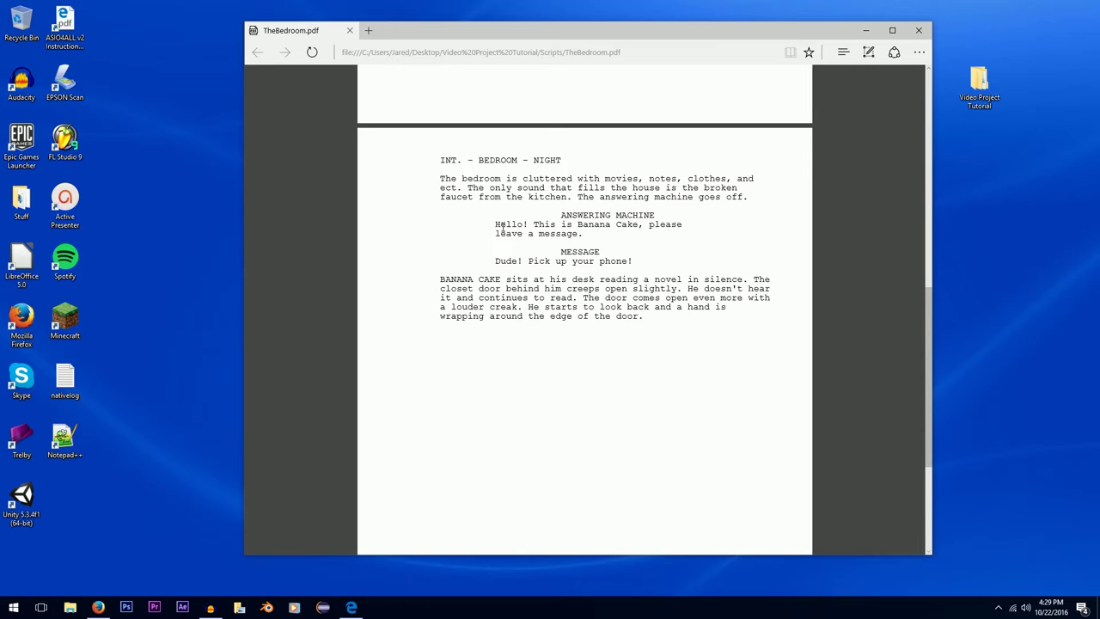
Close the Edge window showing TheBedroom.pdf and return to Audacity
{"action": "left_click", "coordinate": [914, 38]}
{"action": "left_click", "coordinate": [210, 607]}
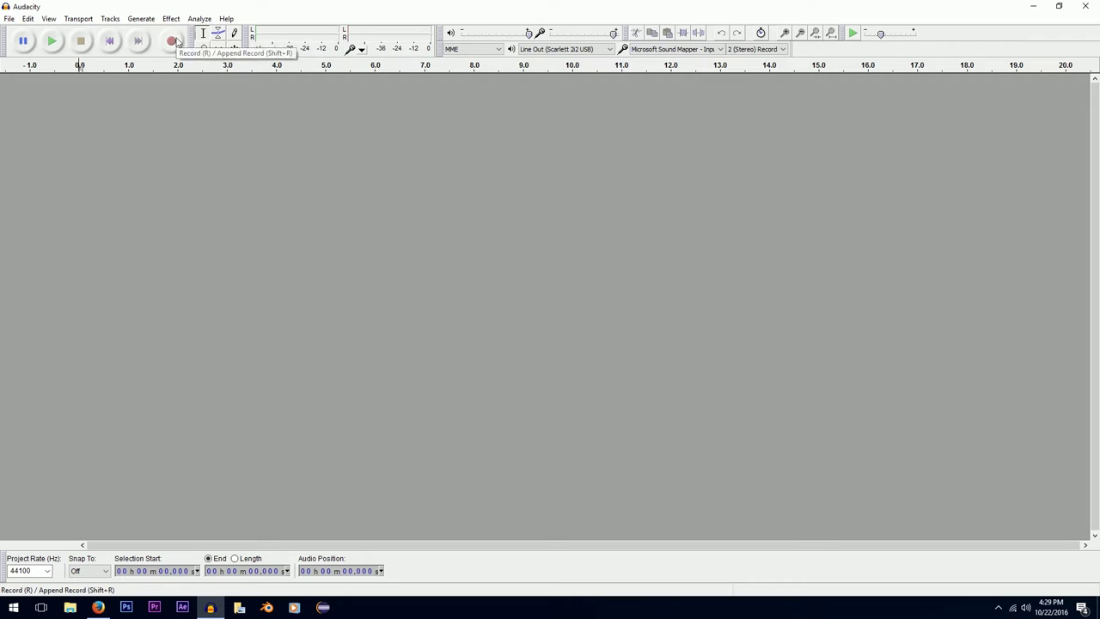
Record the spoken voice message for about 7 seconds, then stop recording
{"action": "left_click", "coordinate": [174, 40]}
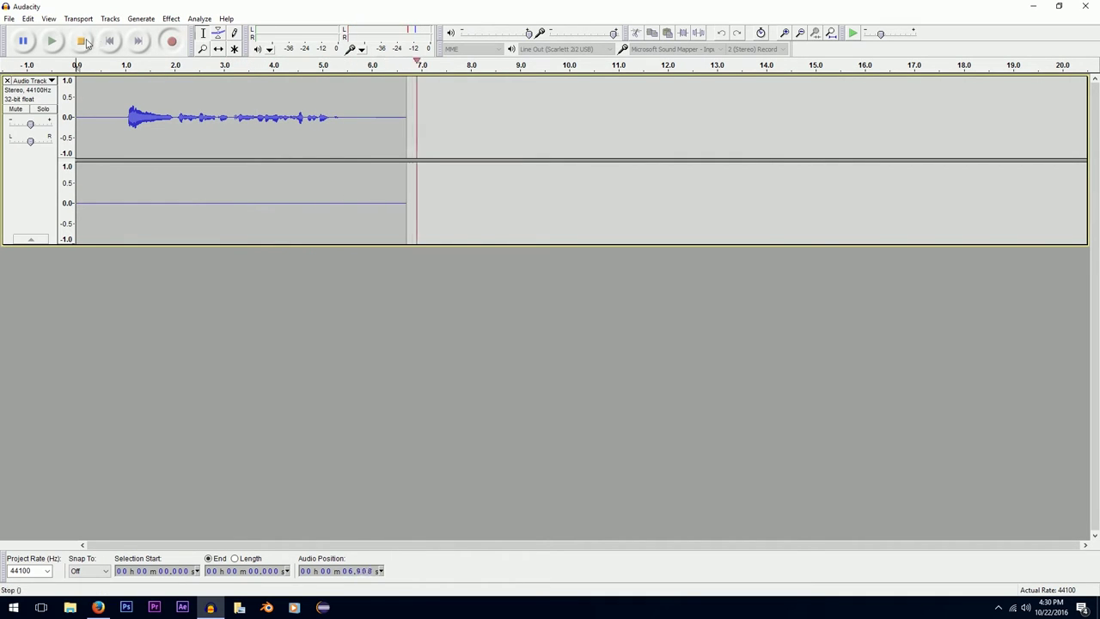
{"action": "left_click", "coordinate": [83, 41]}
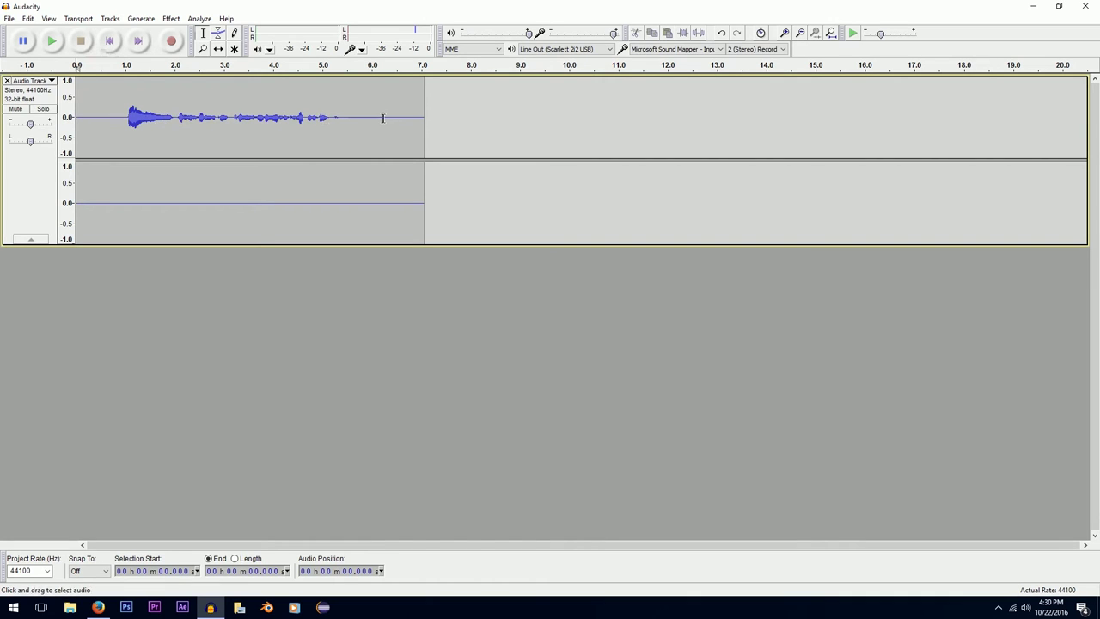
Split the stereo track to mono, delete the silent lower channel, and play the recording back
{"action": "left_click", "coordinate": [43, 81]}
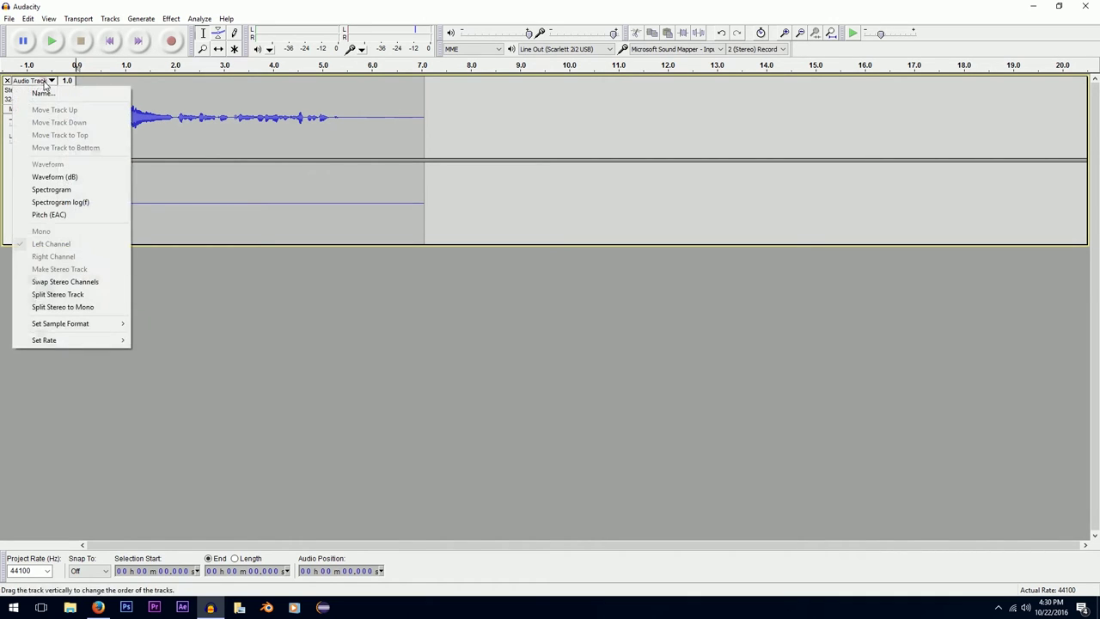
{"action": "left_click", "coordinate": [85, 312]}
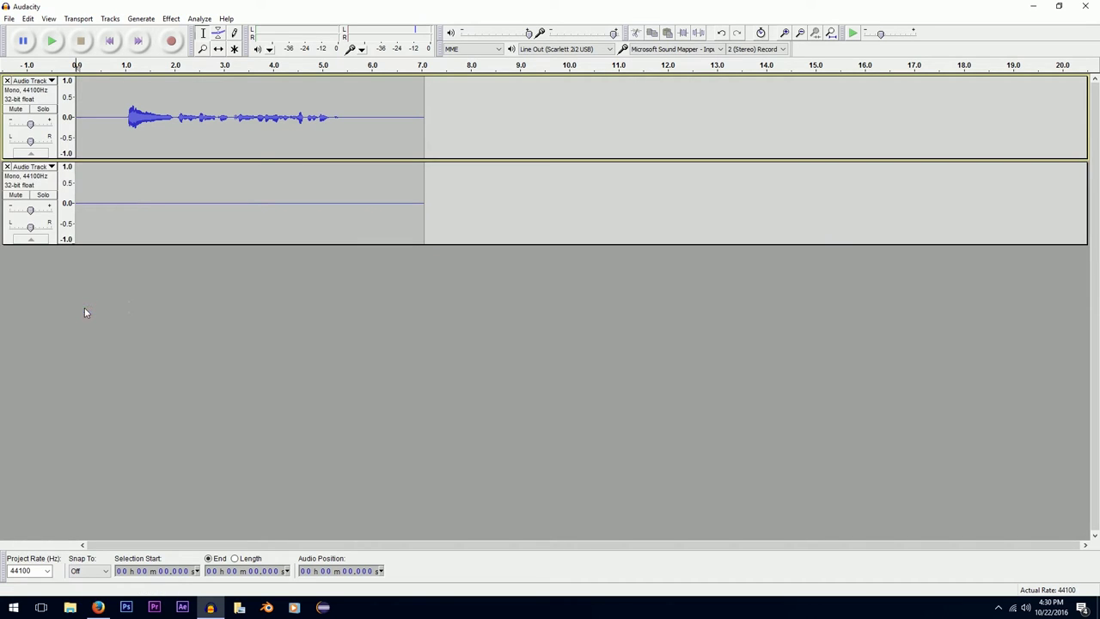
{"action": "left_click", "coordinate": [6, 167]}
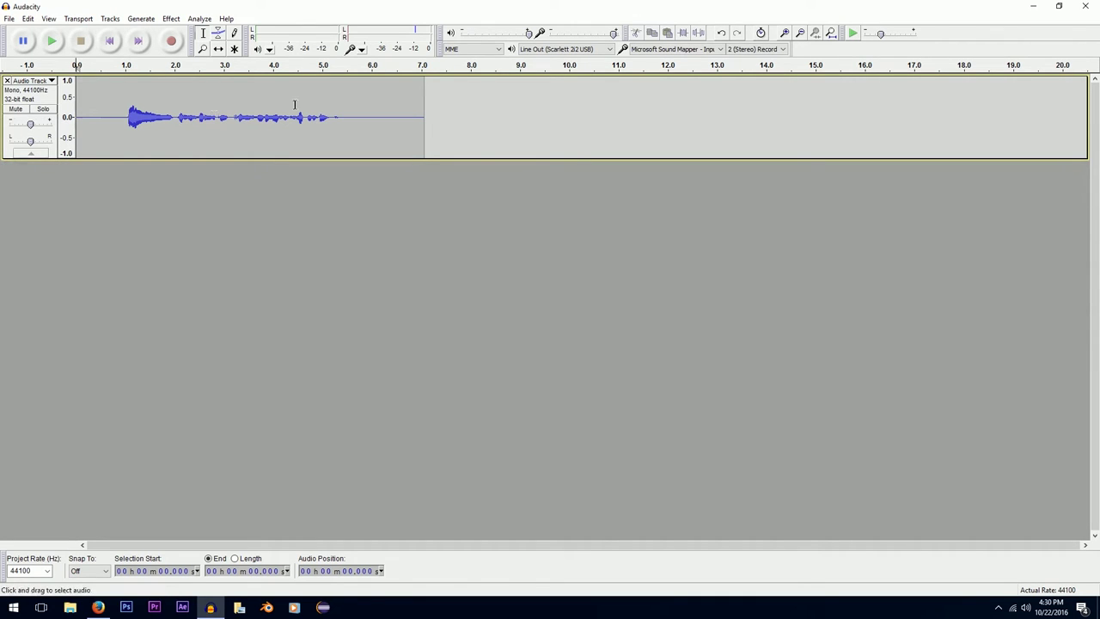
{"action": "left_click", "coordinate": [51, 41]}
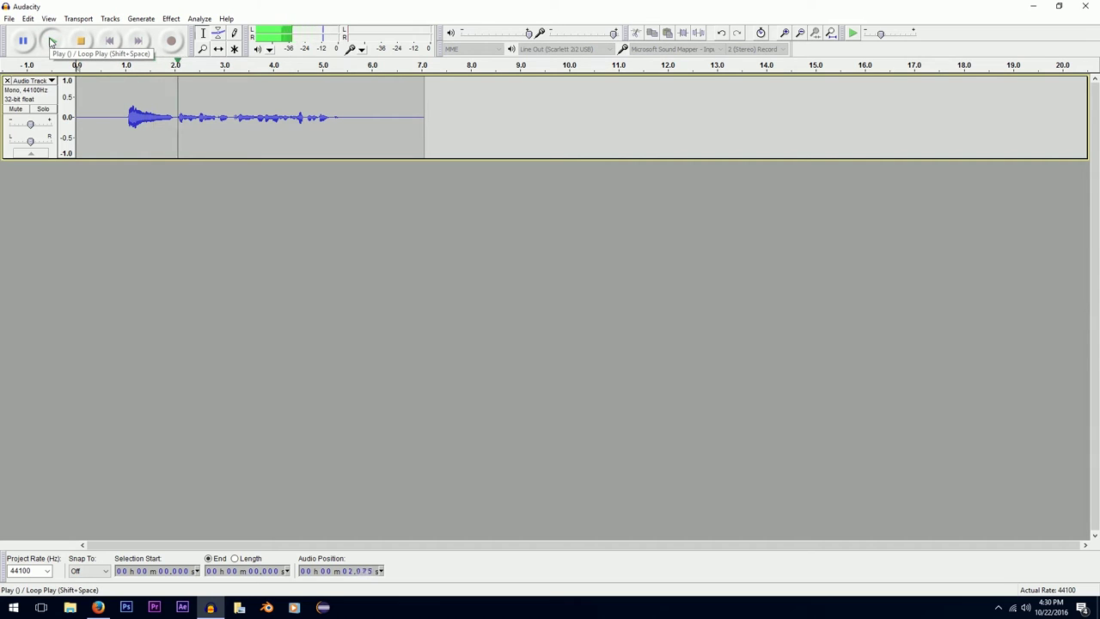
{"action": "left_click", "coordinate": [82, 43]}
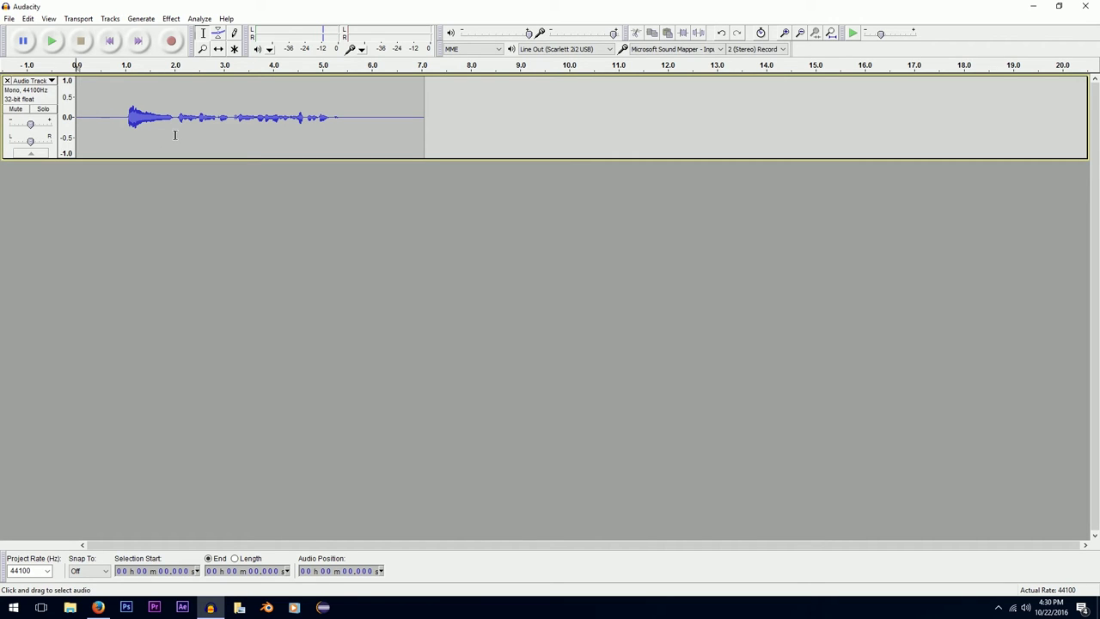
Apply the Telephone preset curve in Equalization to the full 7.068-second voice track after previewing it
{"action": "left_click", "coordinate": [171, 19]}
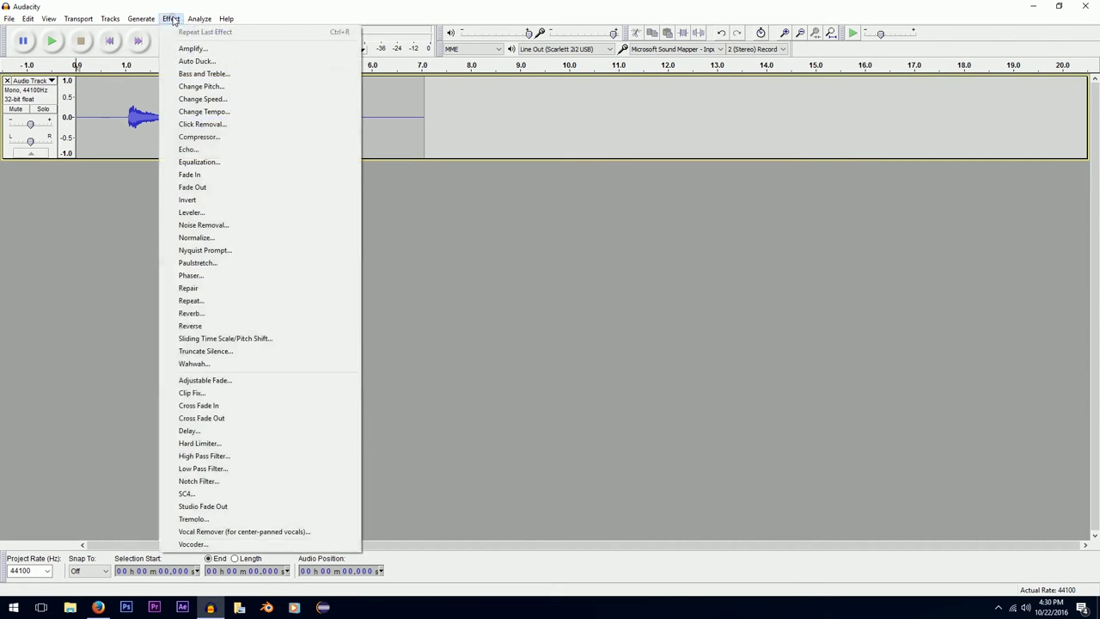
{"action": "left_click", "coordinate": [230, 163]}
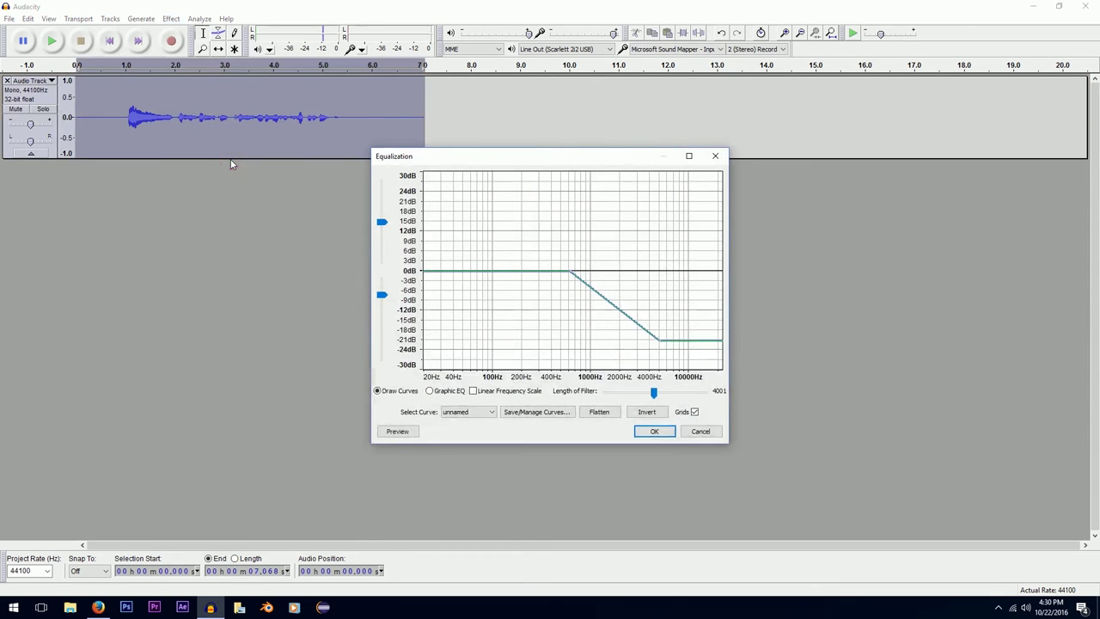
{"action": "left_click", "coordinate": [476, 413]}
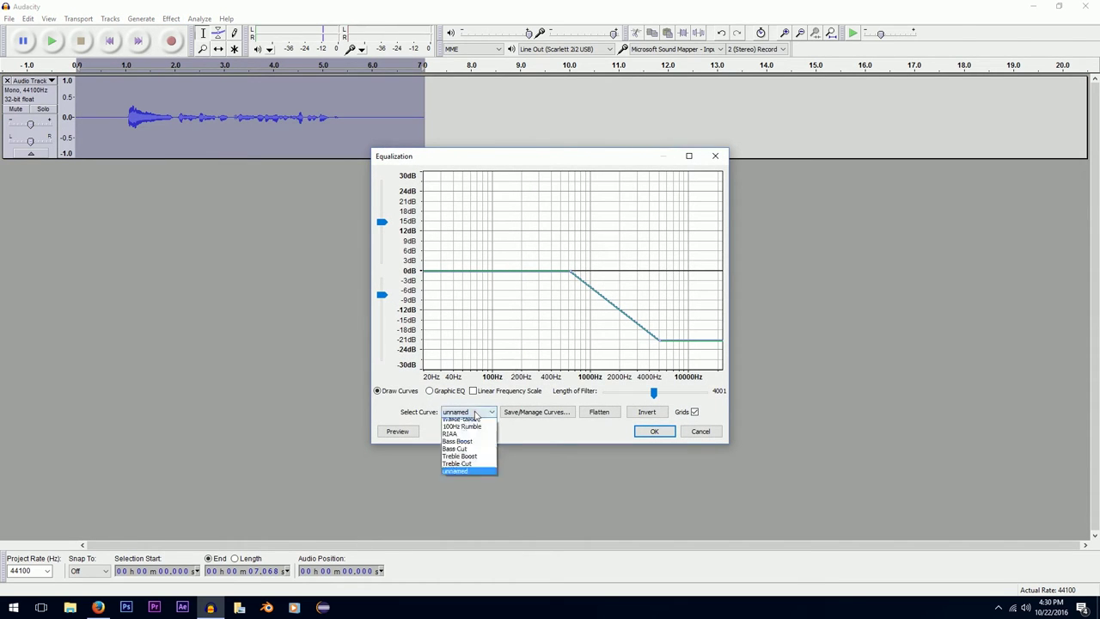
{"action": "left_click", "coordinate": [430, 421]}
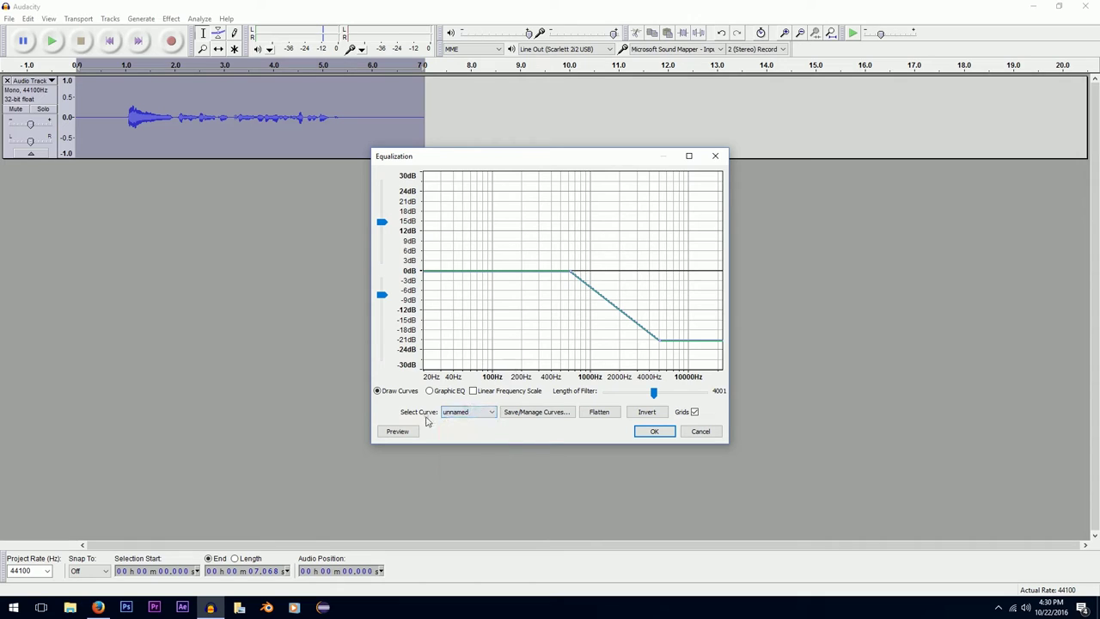
{"action": "left_click", "coordinate": [483, 414]}
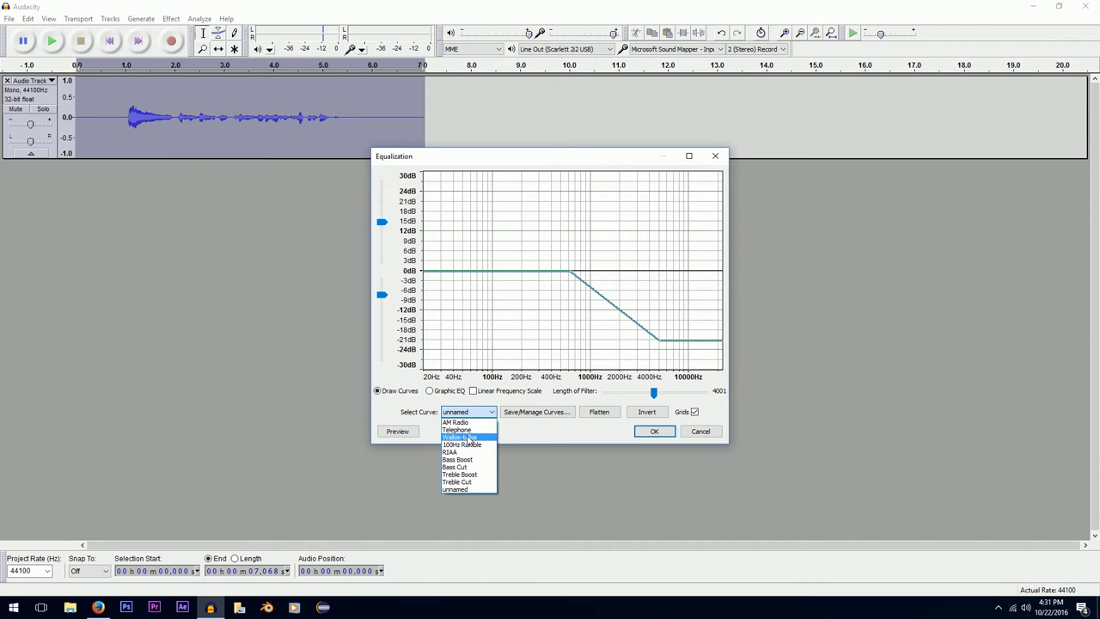
{"action": "left_click", "coordinate": [465, 429]}
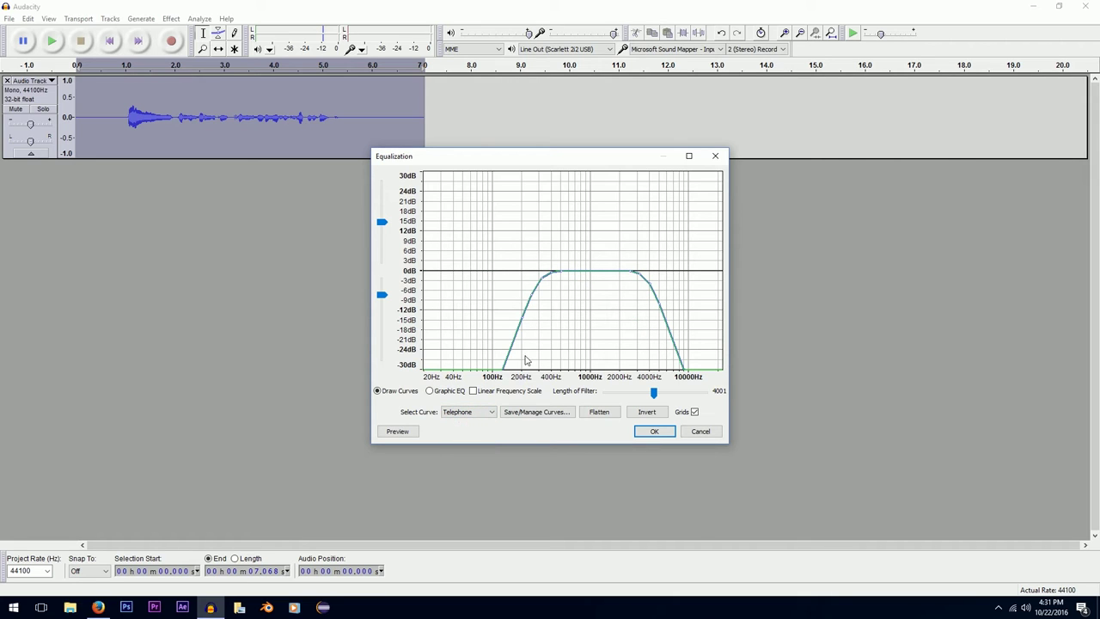
{"action": "left_click", "coordinate": [398, 431]}
{"action": "left_click", "coordinate": [650, 430]}
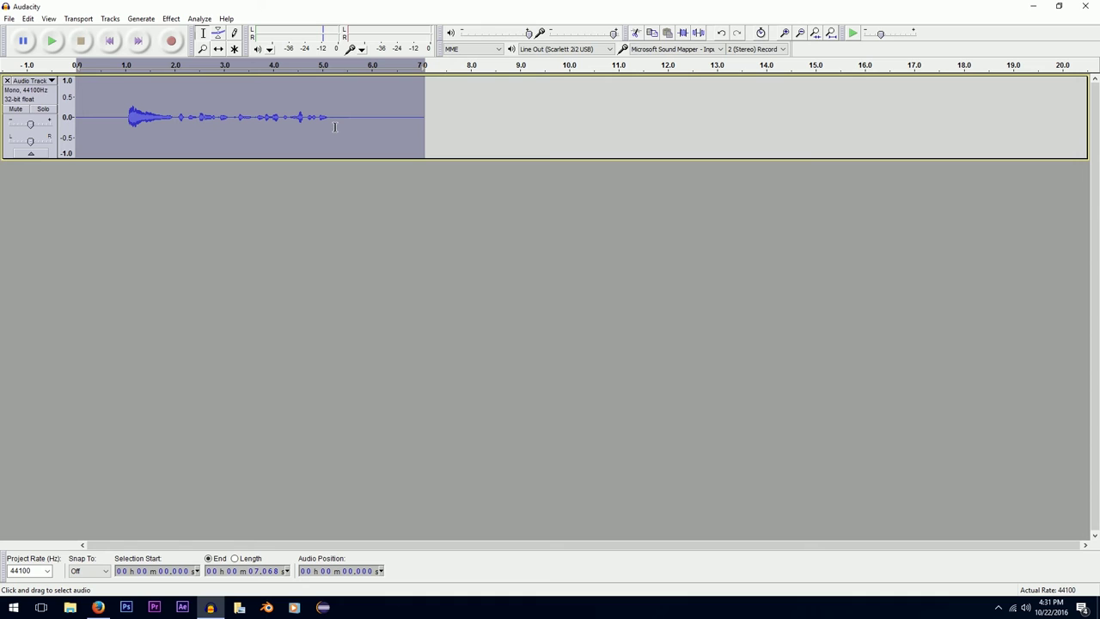
Delete the silent tail and the silence before the voice near 0.9 s, then play the trimmed message
{"action": "left_click_drag", "start_coordinate": [335, 120], "coordinate": [428, 121]}
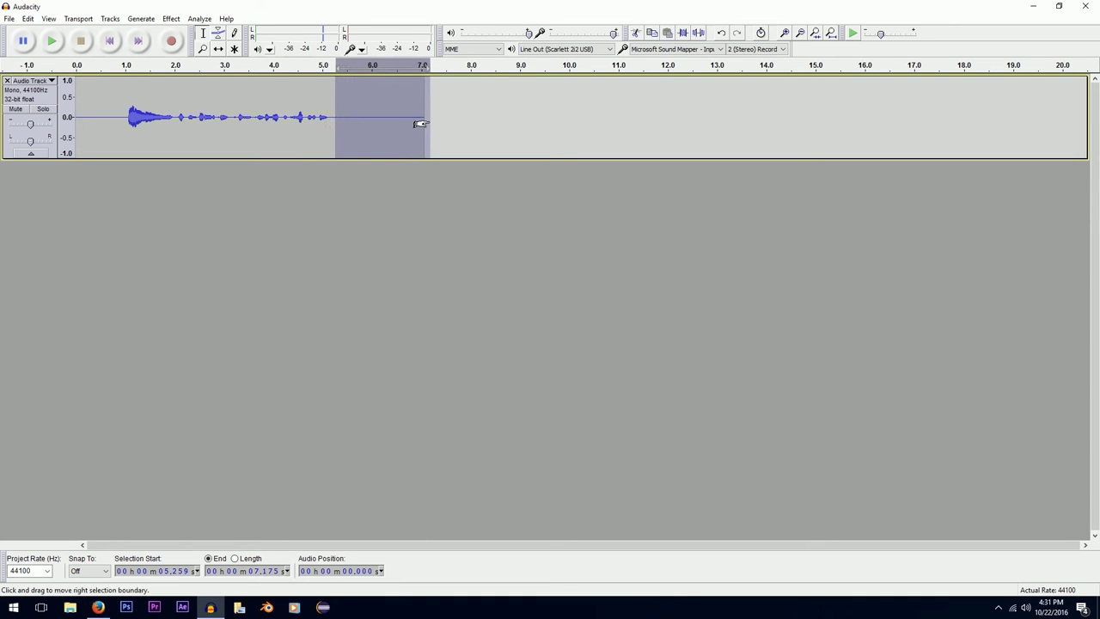
{"action": "key", "text": "Delete"}
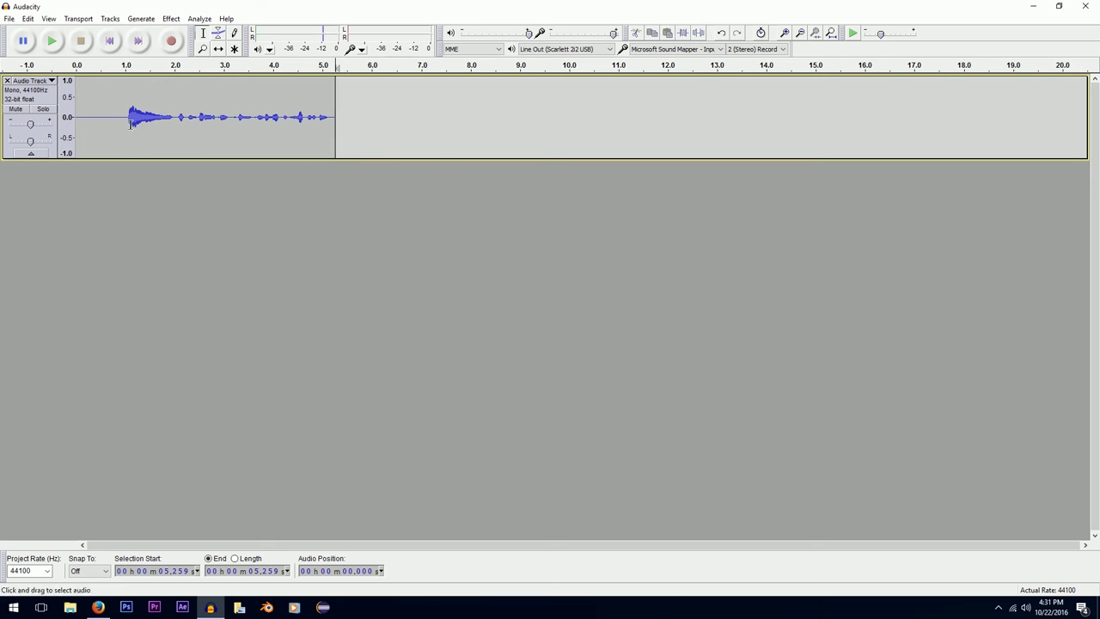
{"action": "left_click_drag", "start_coordinate": [125, 122], "coordinate": [75, 123]}
{"action": "key", "text": "Delete"}
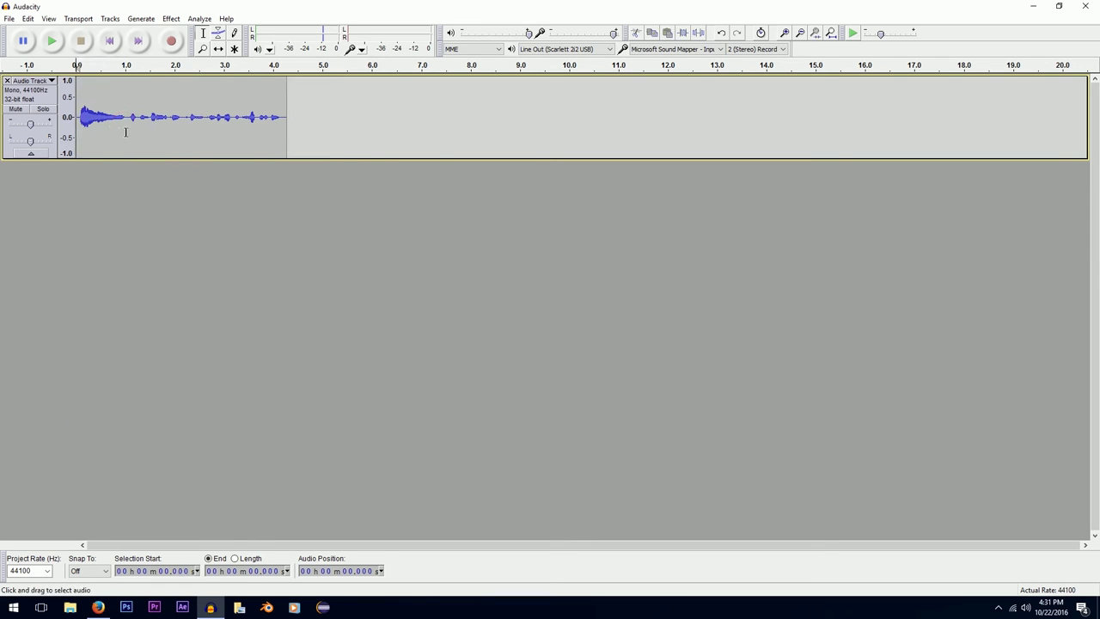
{"action": "left_click", "coordinate": [53, 42]}
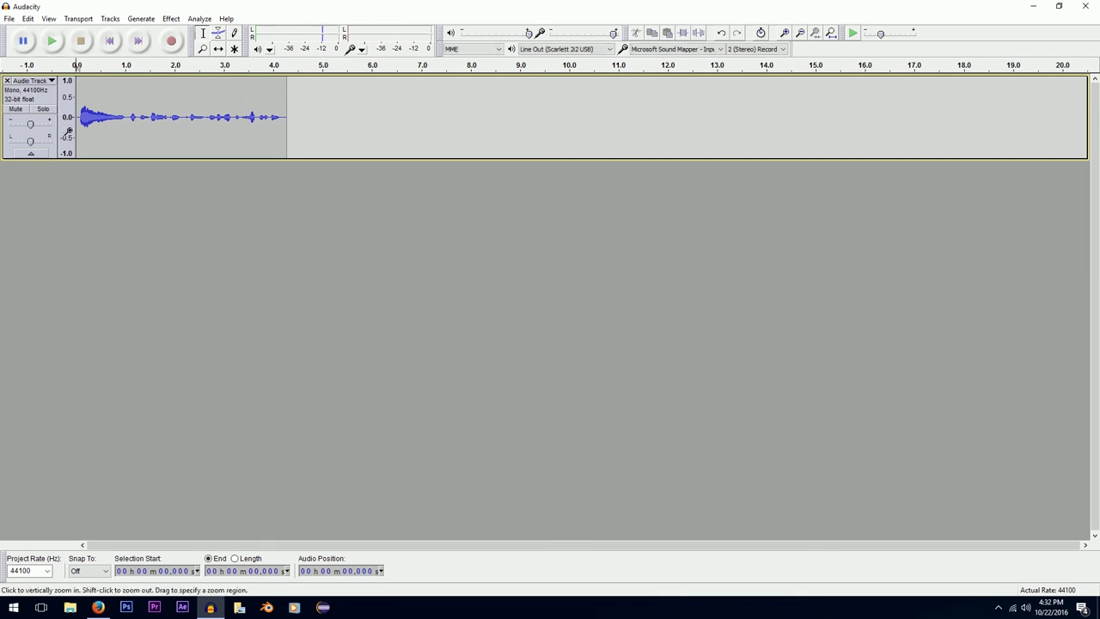
Export the clip as the WAV file 'Answering', then close Audacity without saving the project
{"action": "left_click", "coordinate": [12, 19]}
{"action": "left_click", "coordinate": [39, 159]}
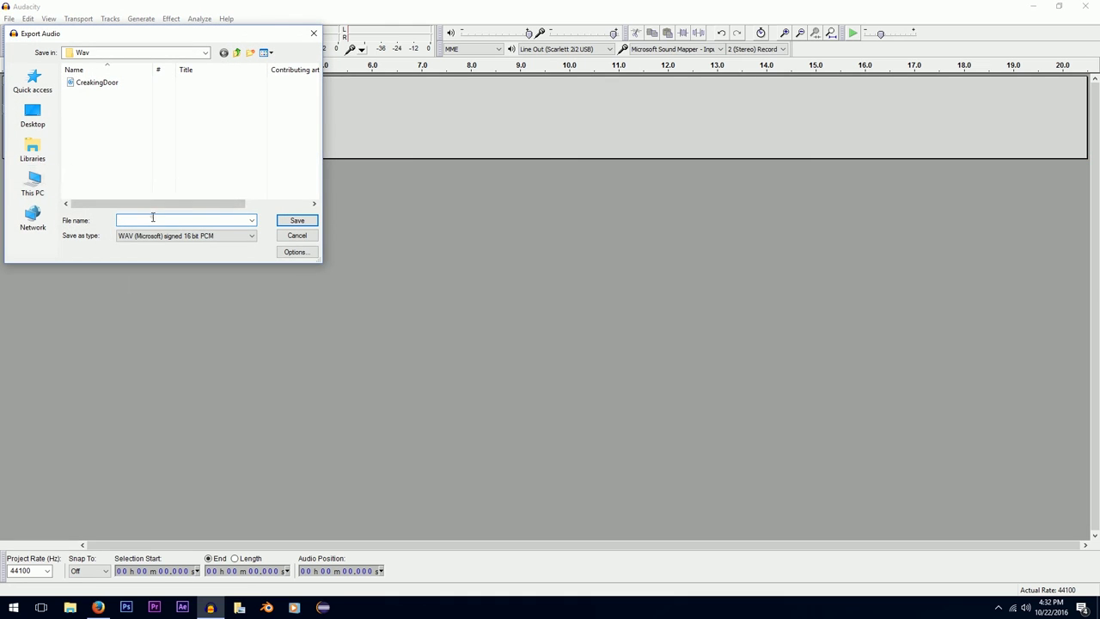
{"action": "type", "text": "AnsweringMachine"}
{"action": "key", "text": "Return"}
{"action": "key", "text": "Return"}
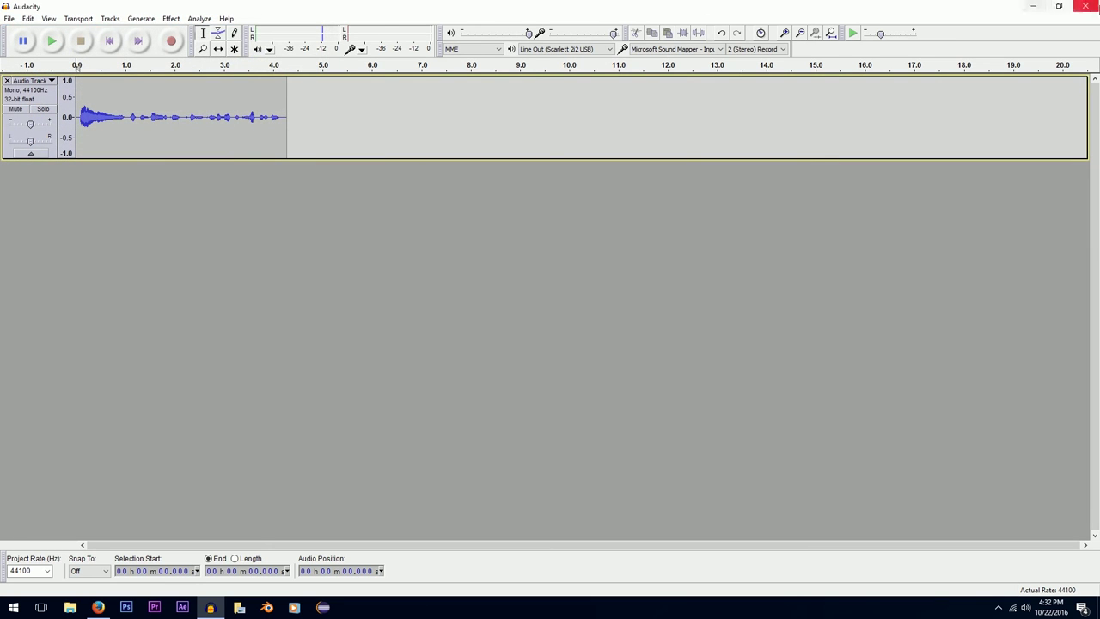
{"action": "left_click", "coordinate": [1087, 7]}
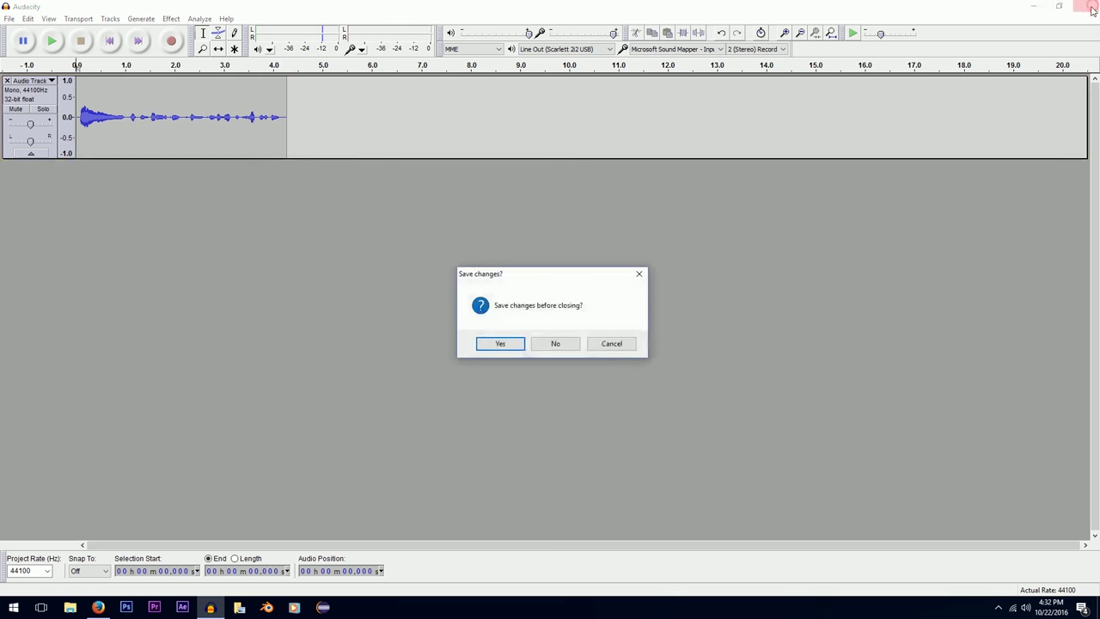
{"action": "left_click", "coordinate": [555, 344]}
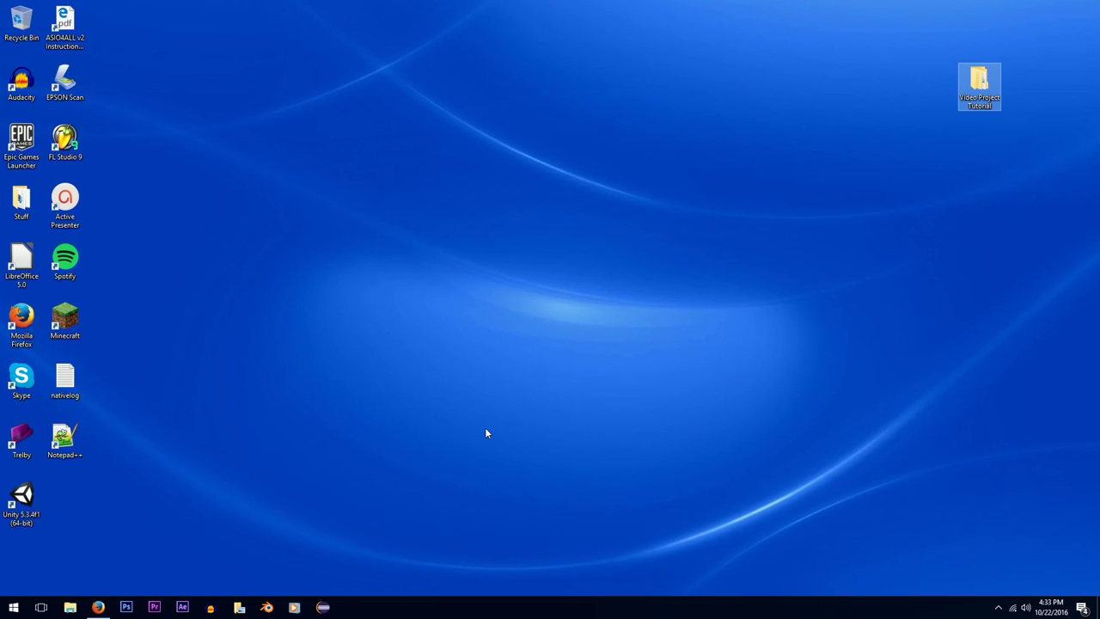